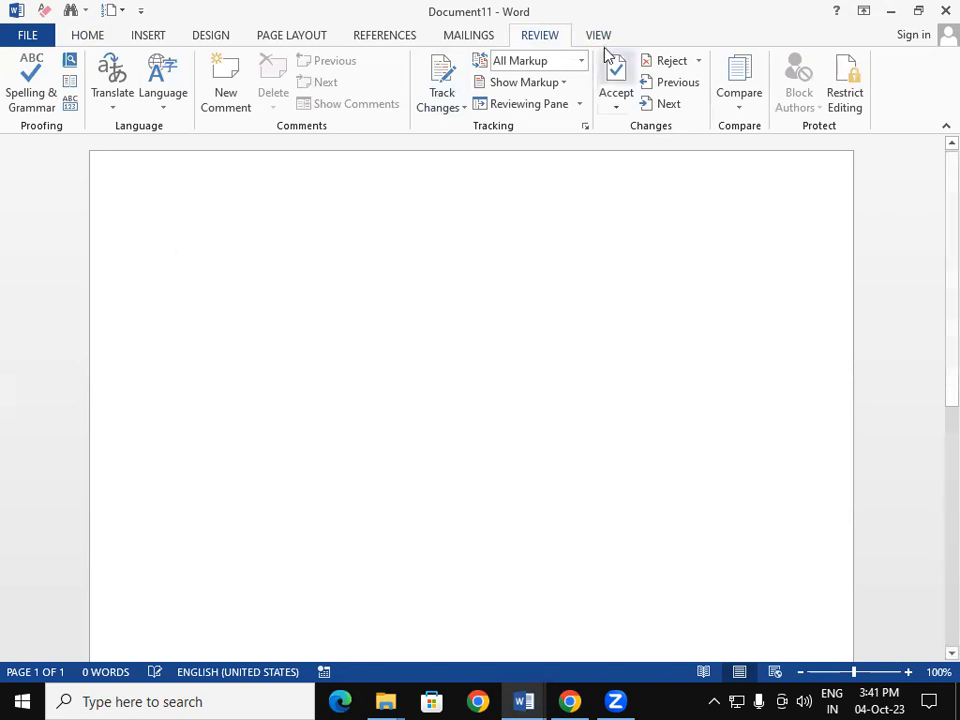
Fill the blank document with sample paragraphs using =rand() and select all of the generated text.
left_click(601, 38)
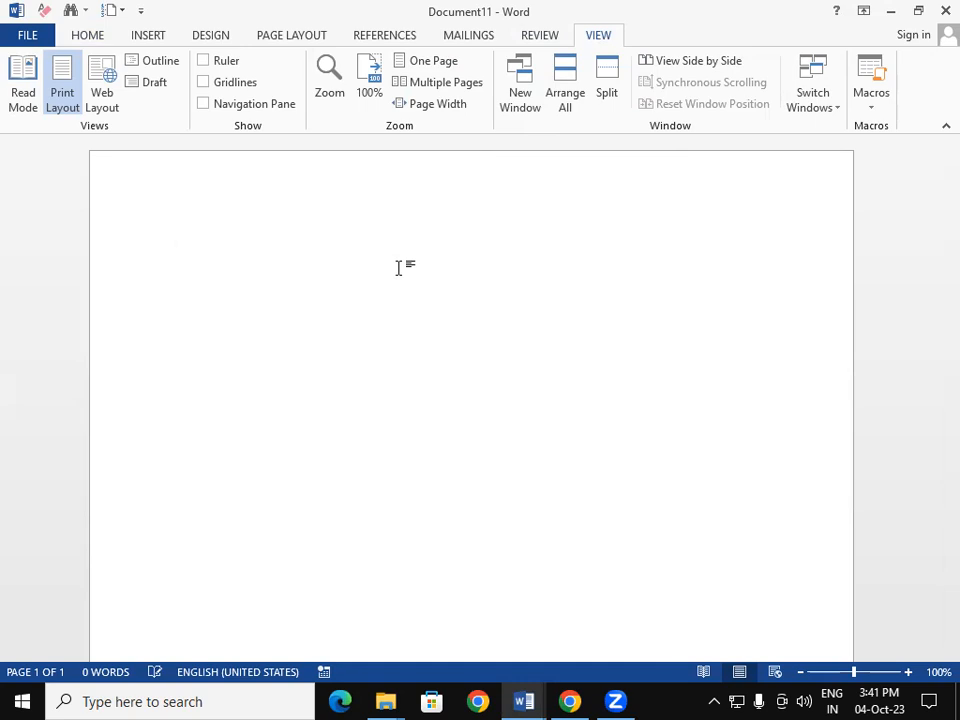
type("=rand()")
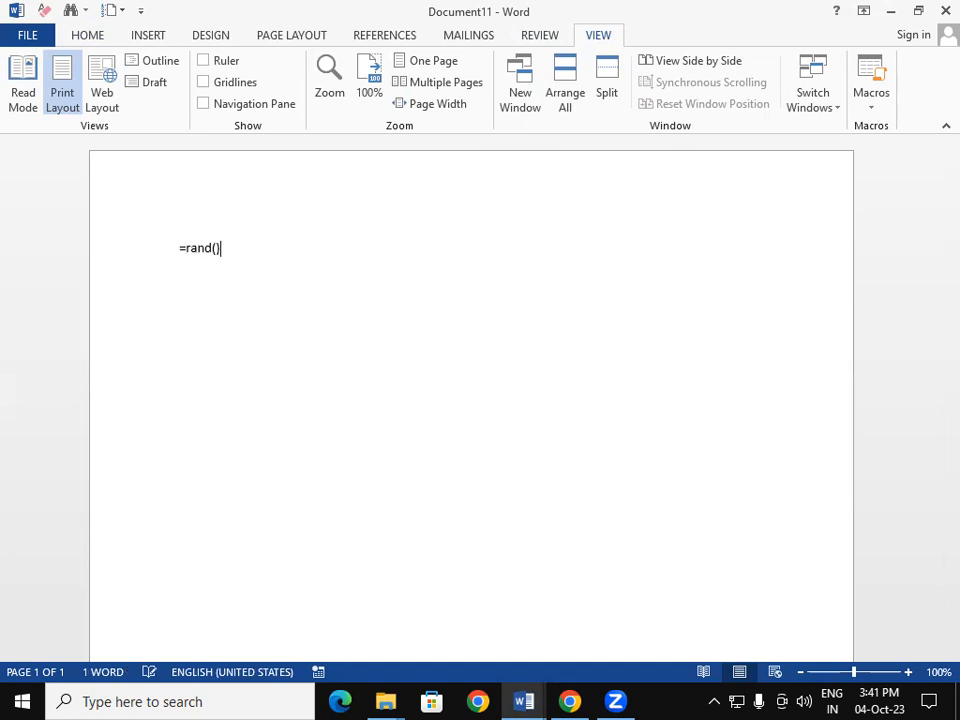
key("Return")
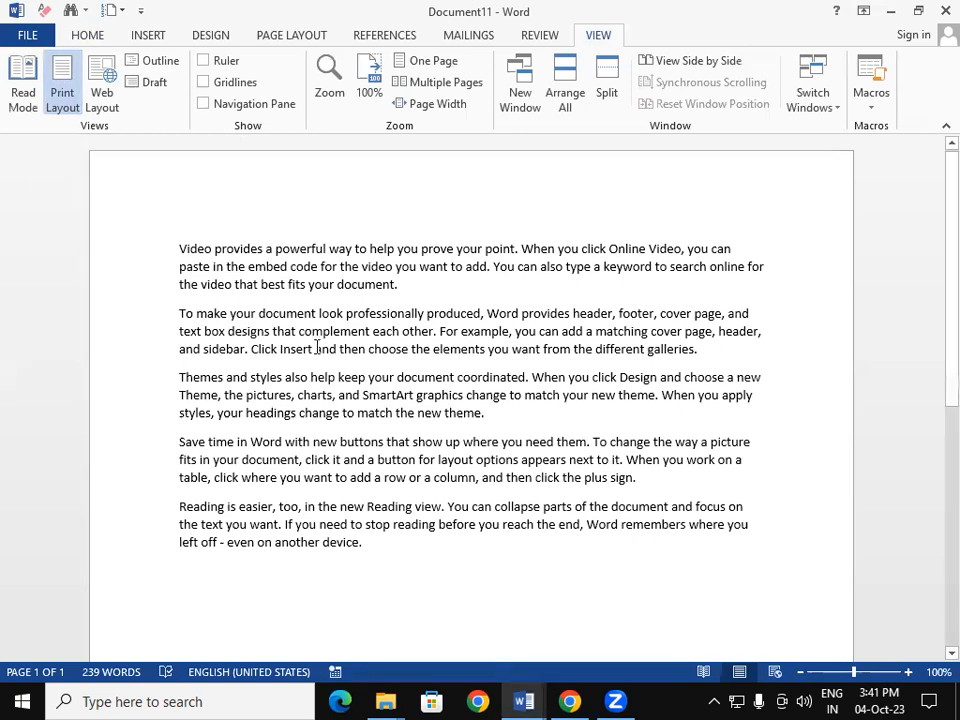
left_click_drag(181, 249, 557, 546)
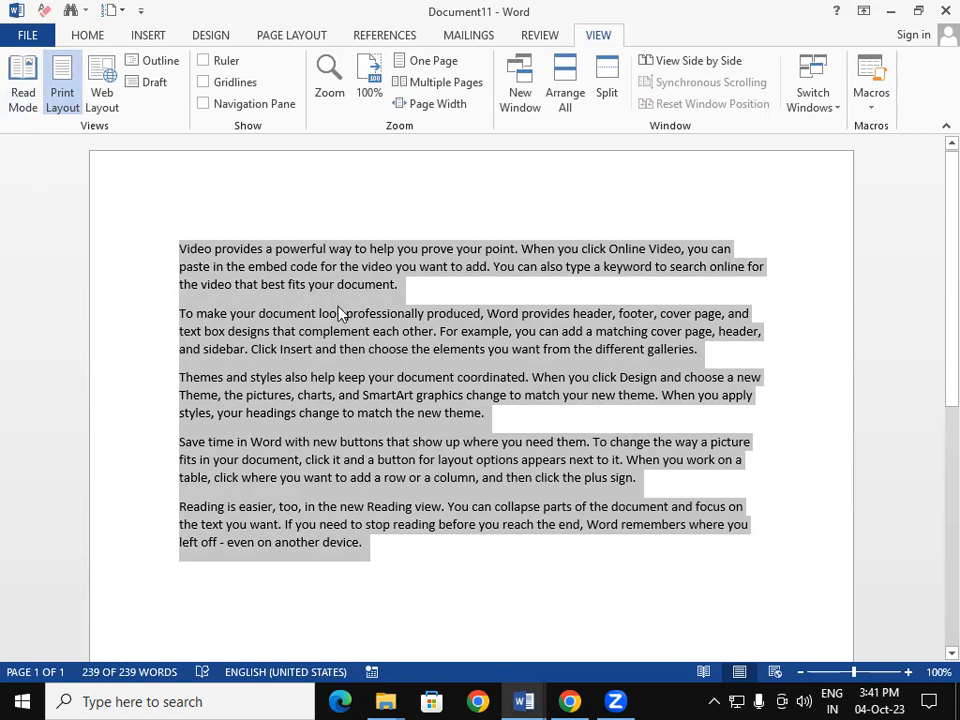
Display the document in Read Mode, and return to editing it in Print Layout.
left_click(22, 94)
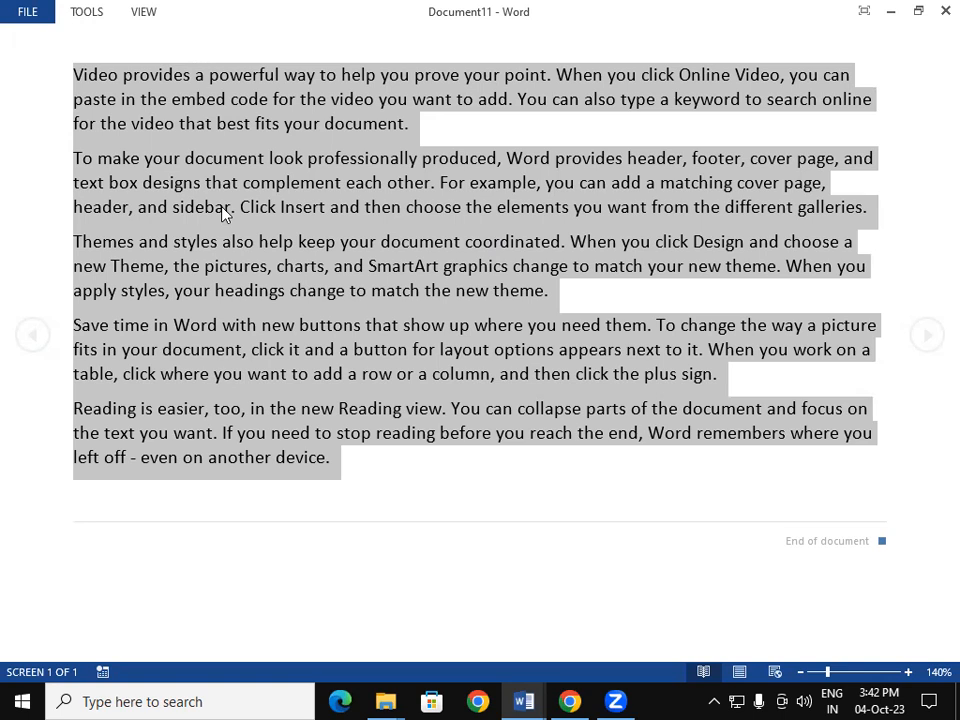
left_click(146, 12)
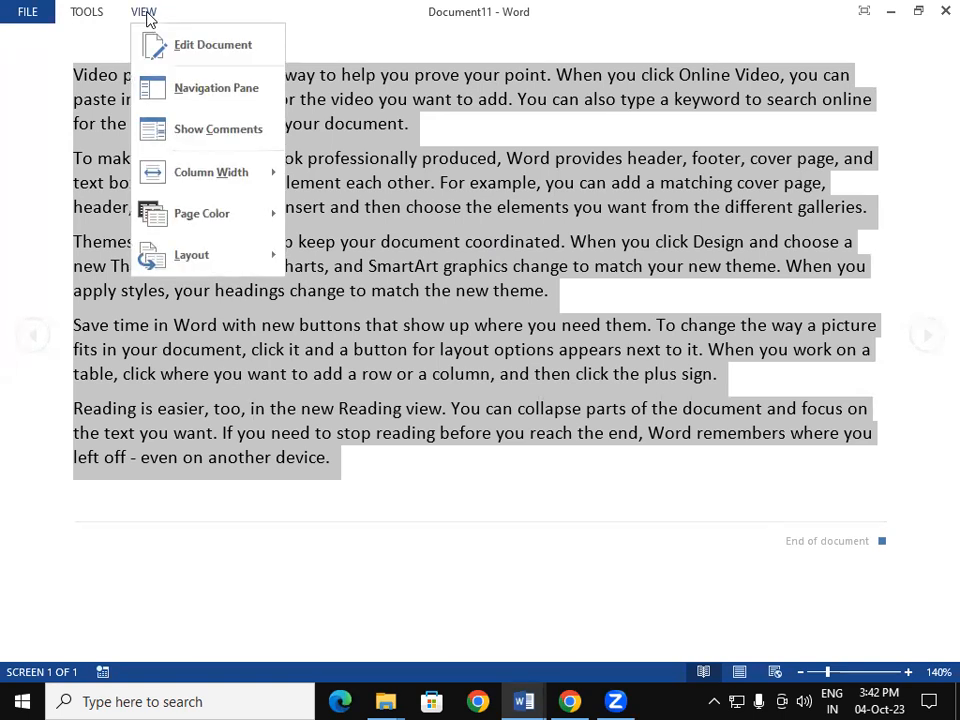
left_click(190, 44)
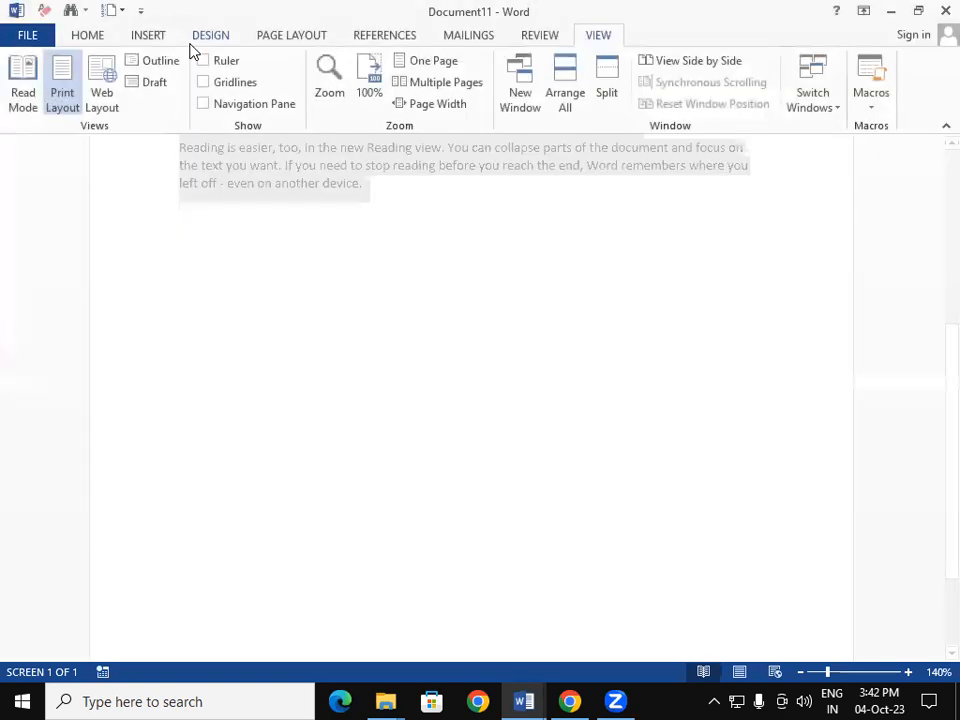
scroll(500, 365, "up", 1)
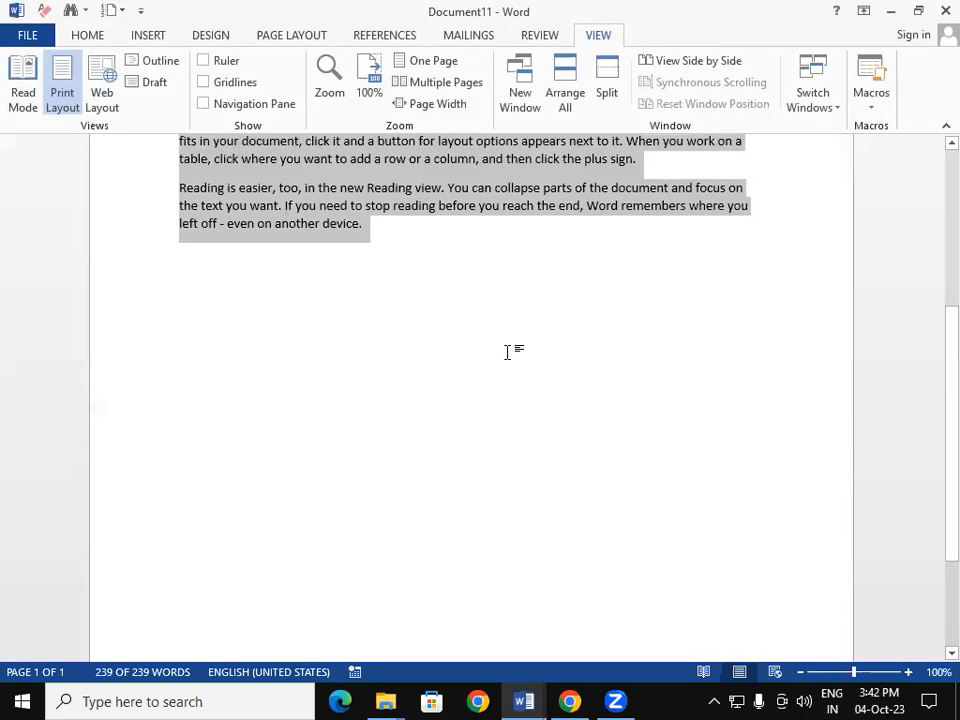
scroll(508, 352, "up", 5)
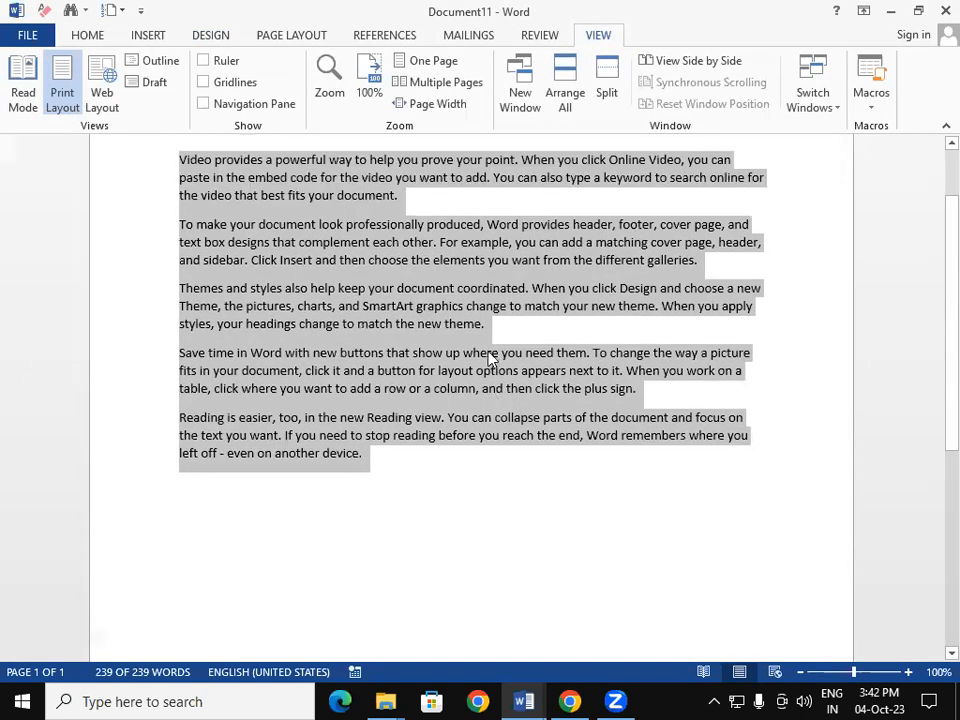
scroll(490, 358, "up", 1)
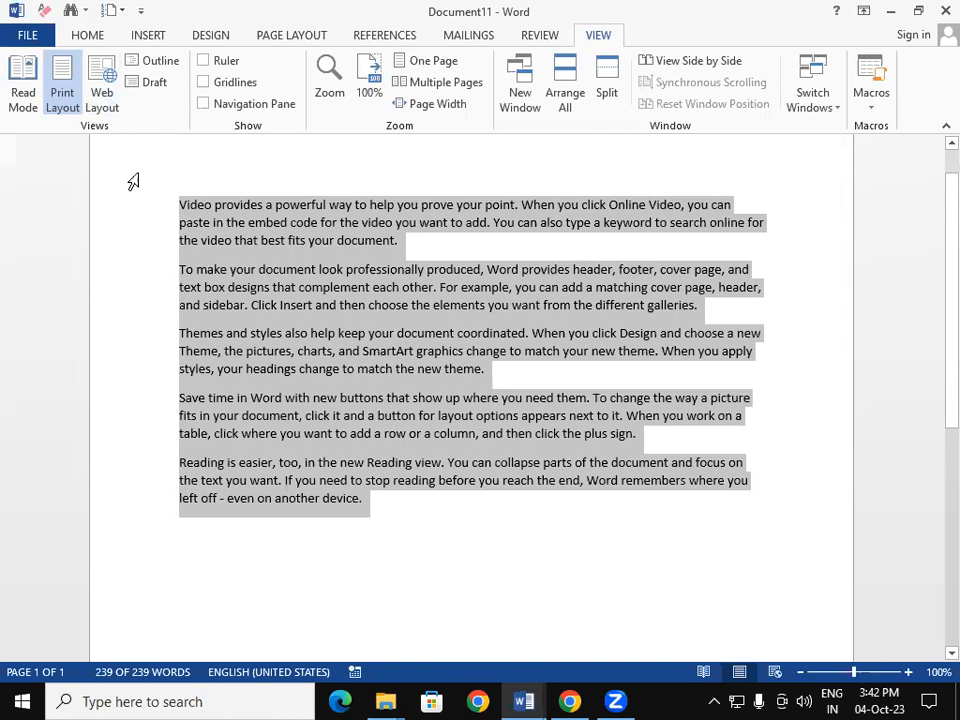
Show the document in Web Layout, and display the page source of sarkariresult.com in Chrome.
left_click(108, 93)
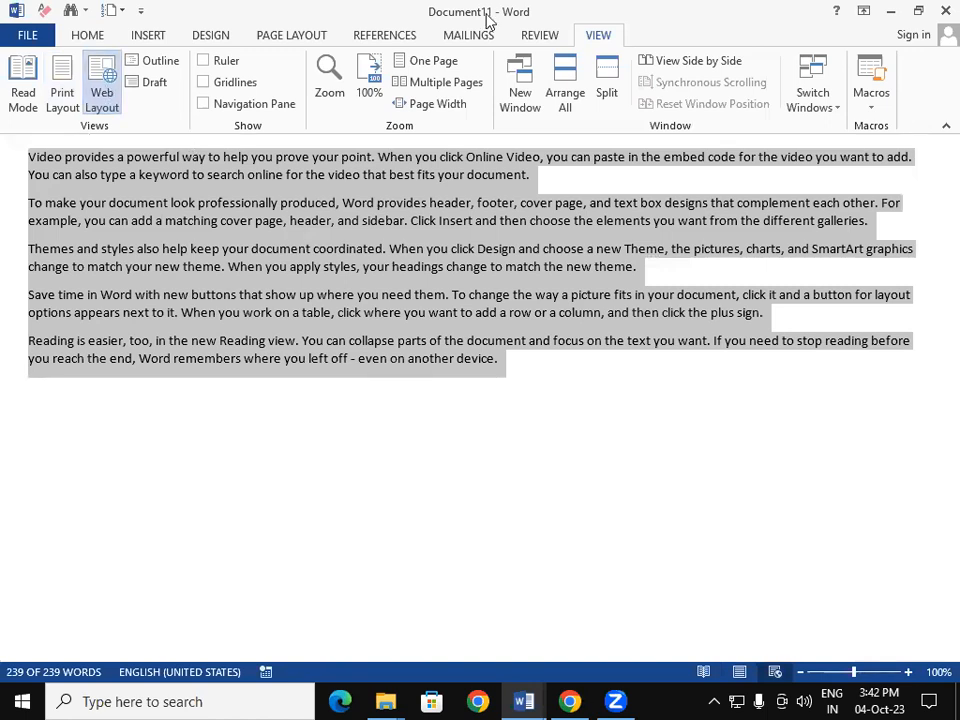
key("alt+Tab")
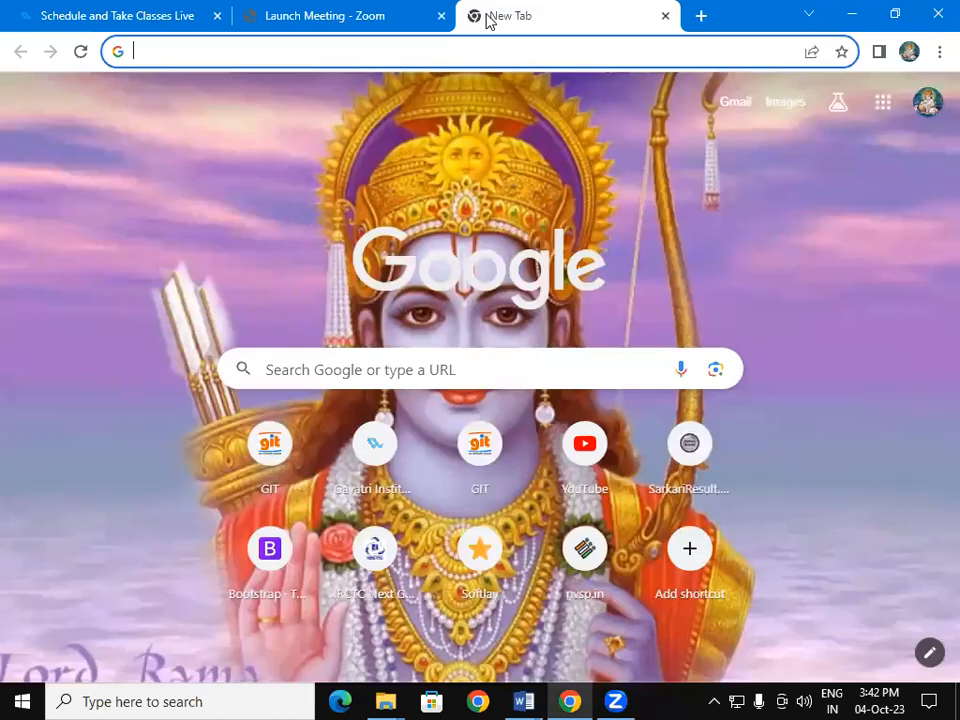
type("sa")
key("Return")
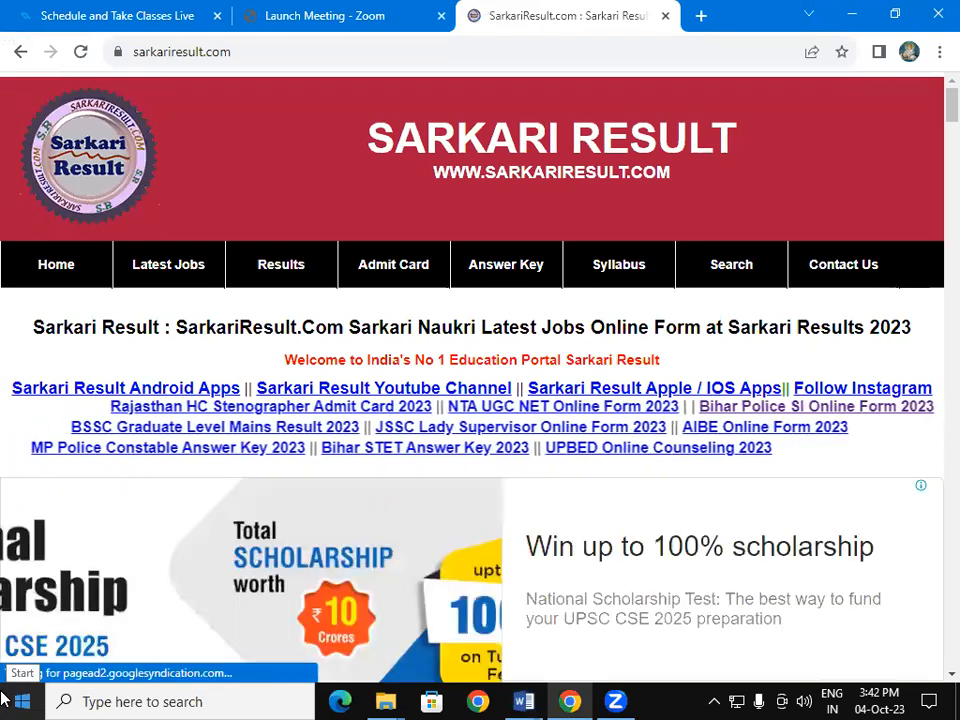
key("ctrl+u")
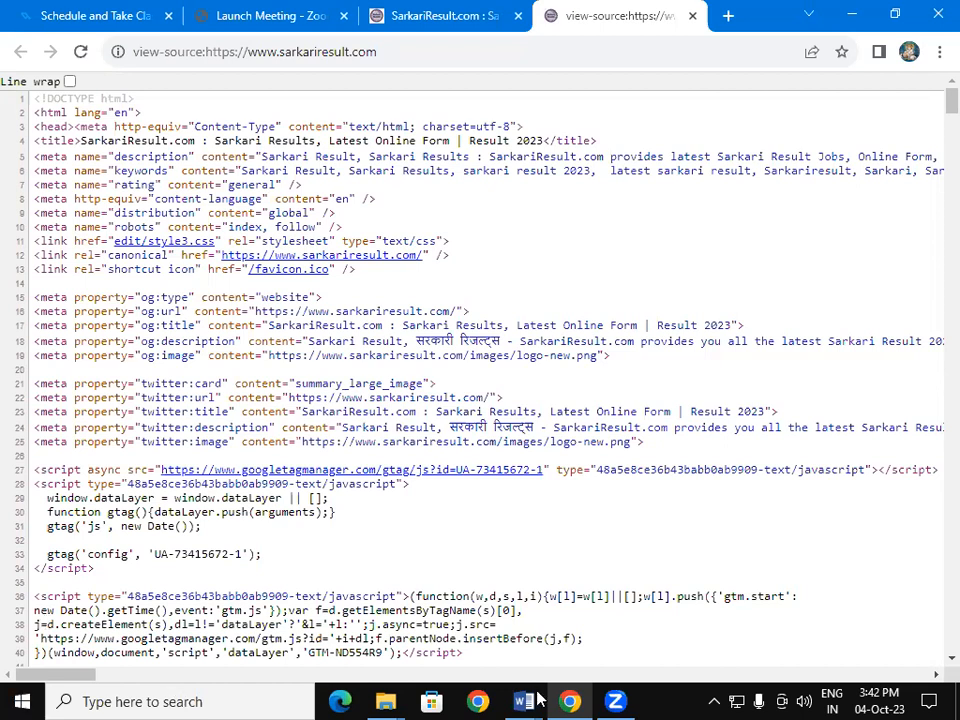
Return to Document11 in Word and set its view back to Print Layout.
mouse_move(530, 700)
left_click(745, 665)
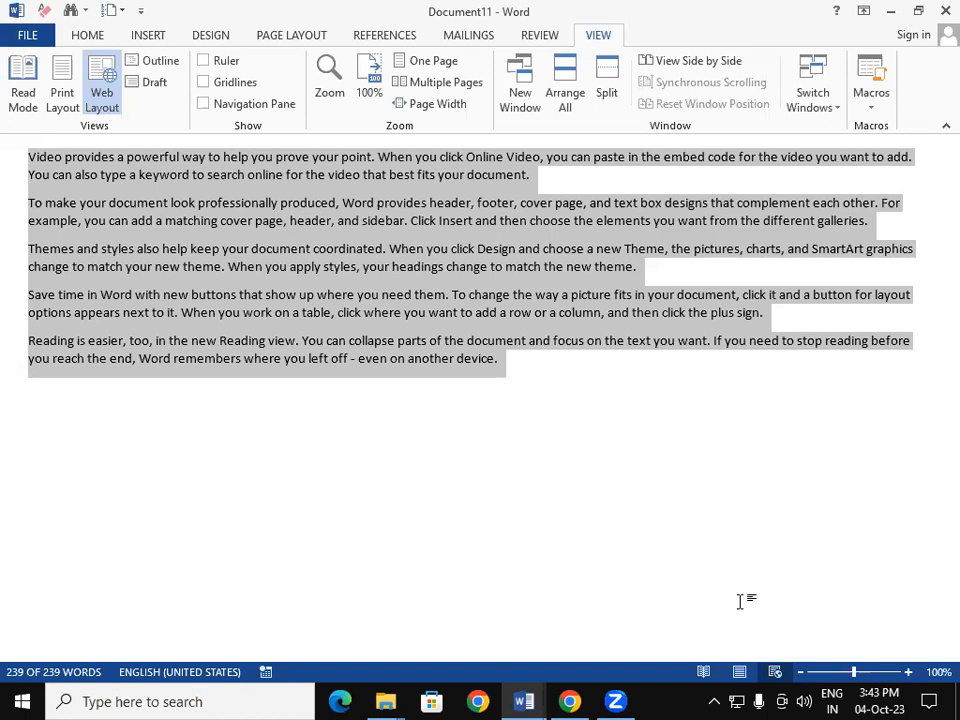
left_click(62, 100)
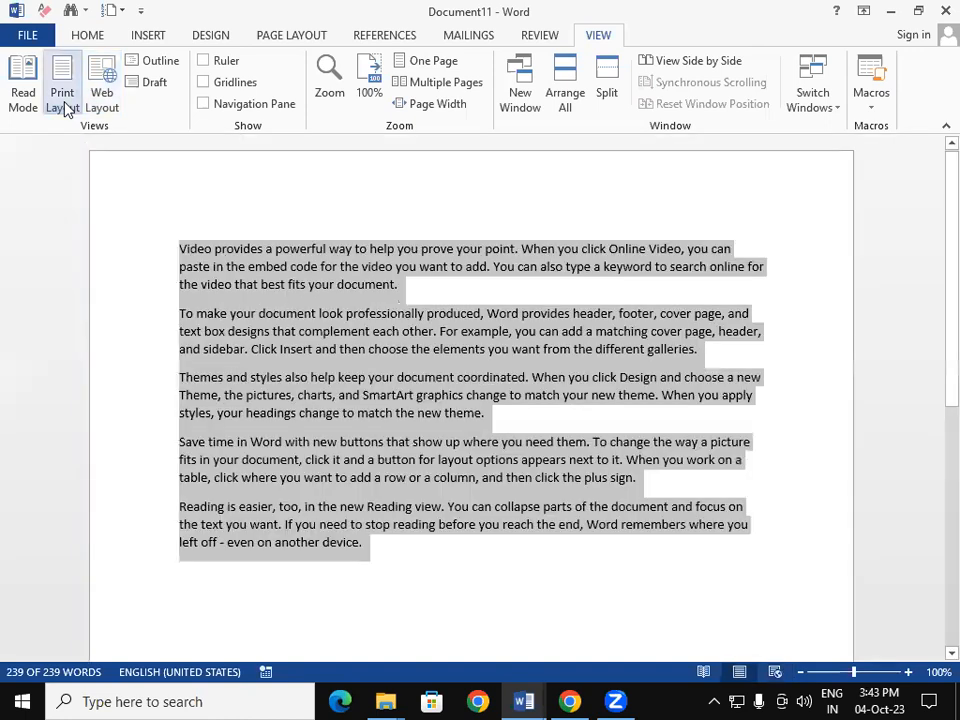
Display the document in Outline view with its outlining tools, and close Outline view.
left_click(153, 62)
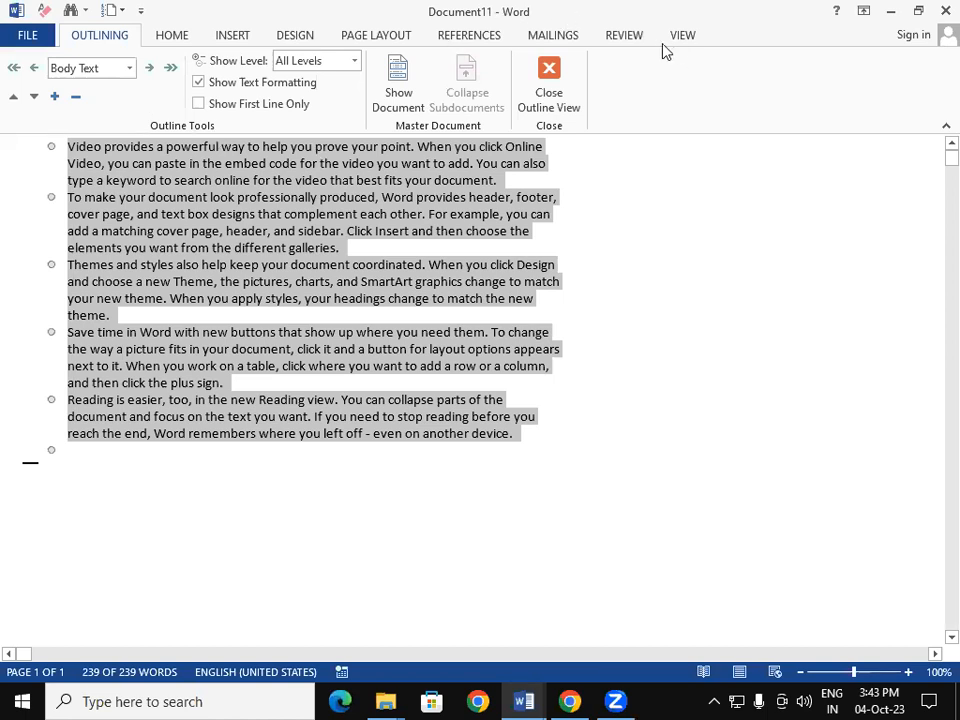
left_click(630, 38)
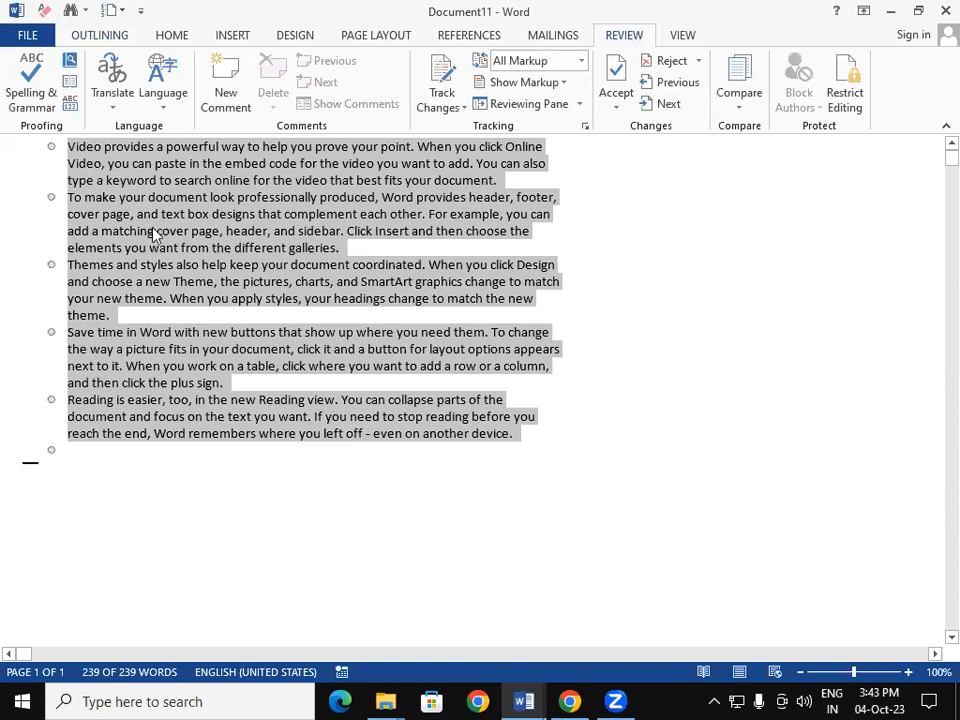
left_click(106, 38)
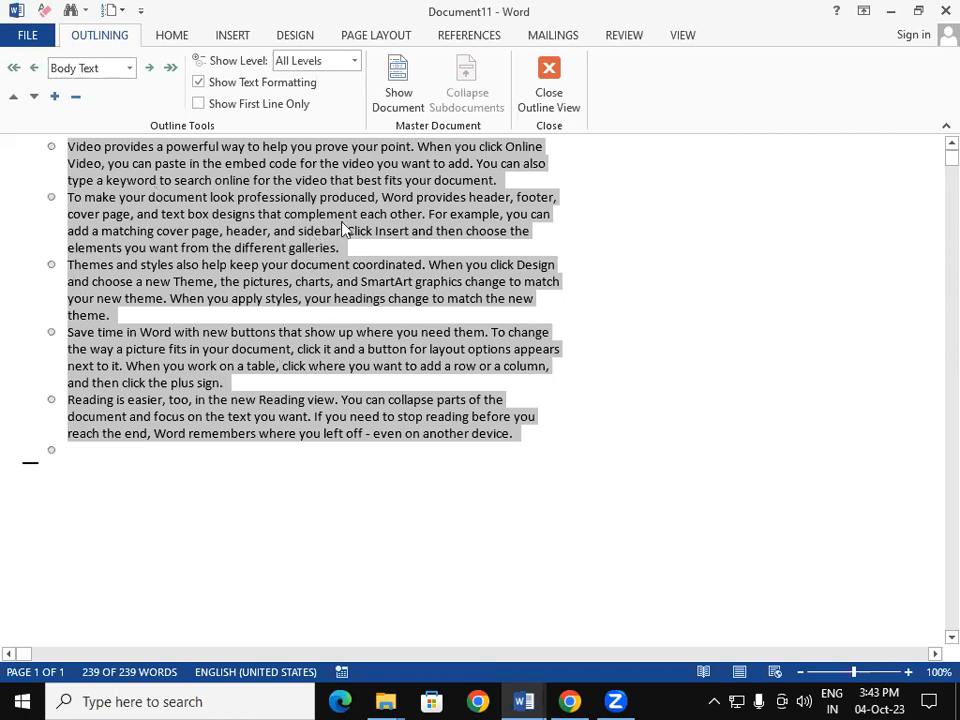
left_click(549, 80)
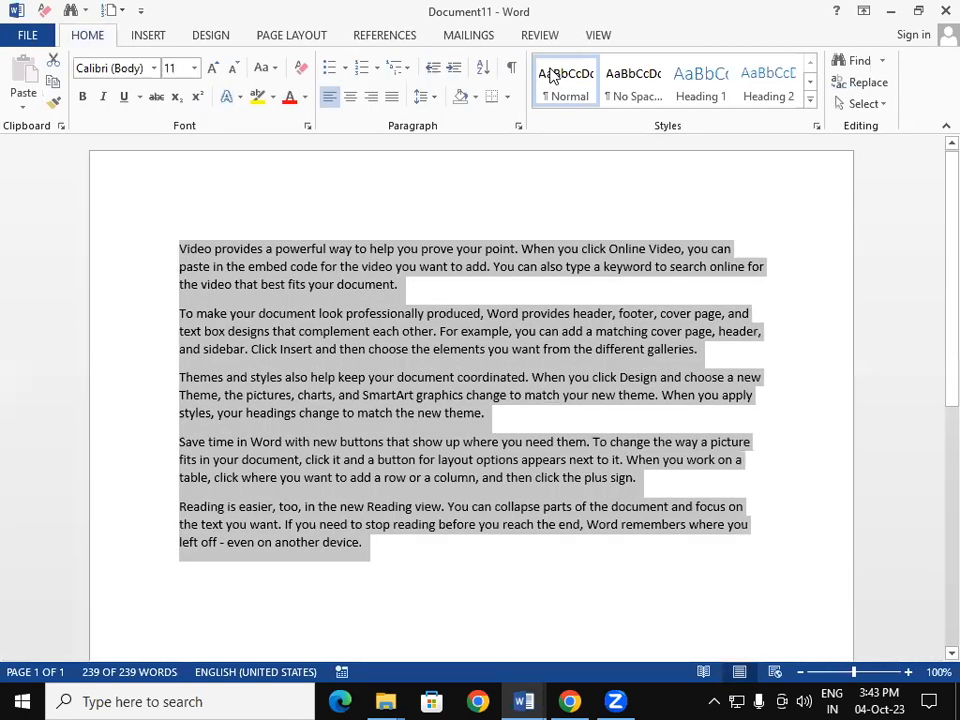
Display the document in Draft view, and switch it back to Print Layout.
left_click(560, 42)
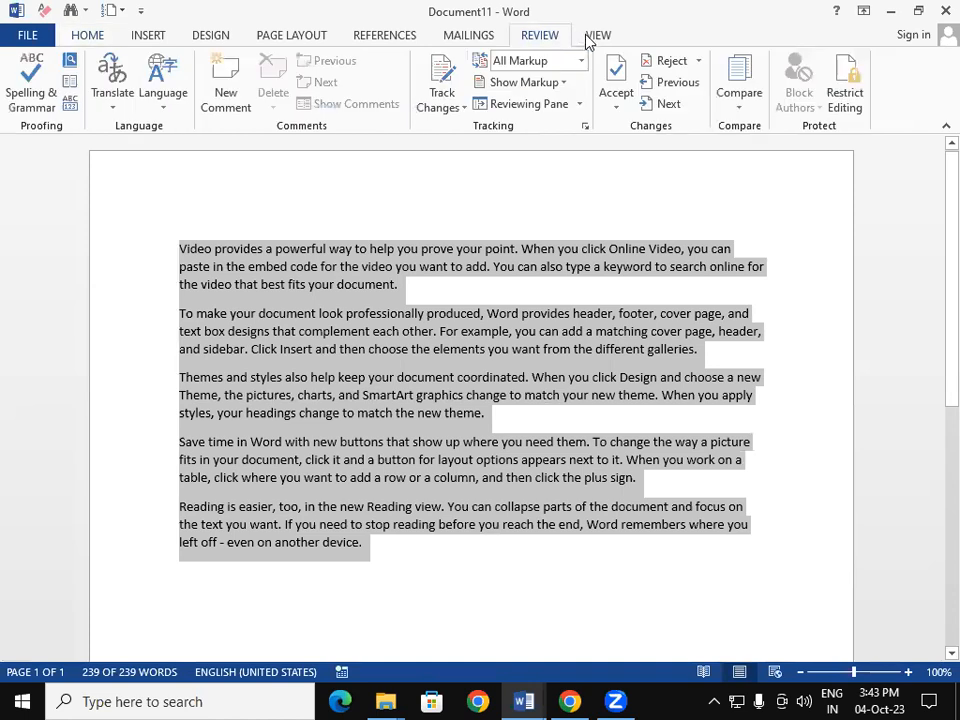
left_click(599, 37)
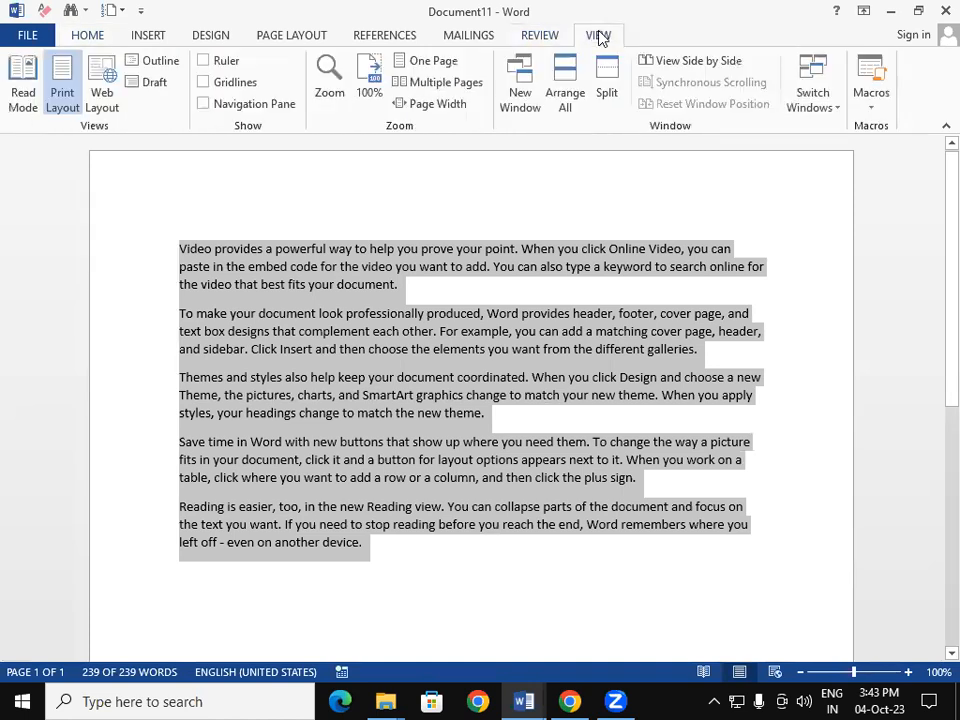
left_click(148, 84)
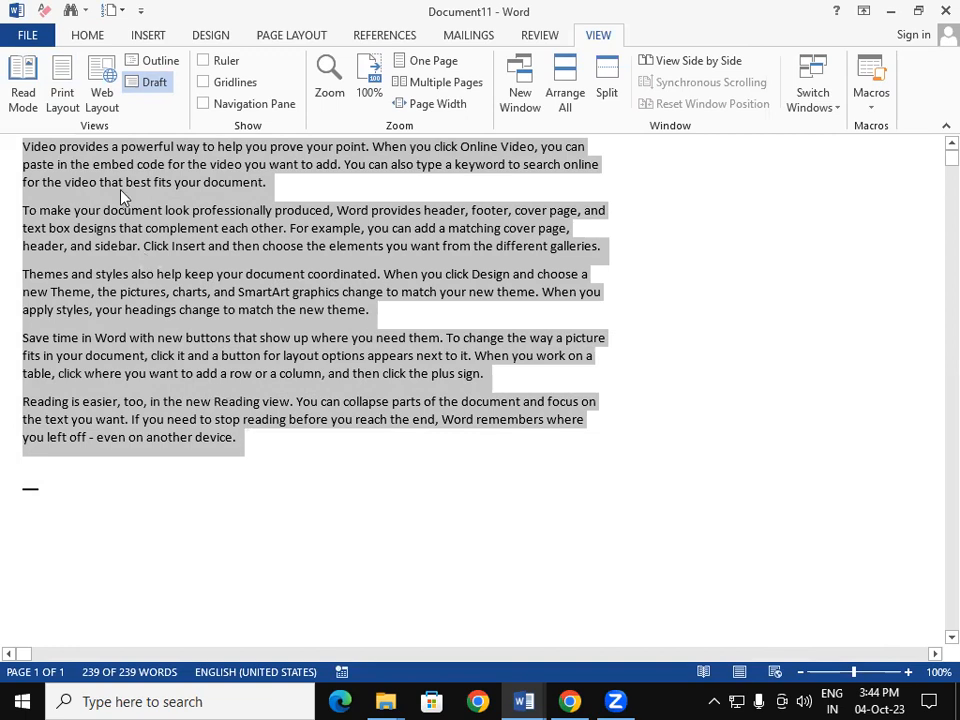
left_click(62, 96)
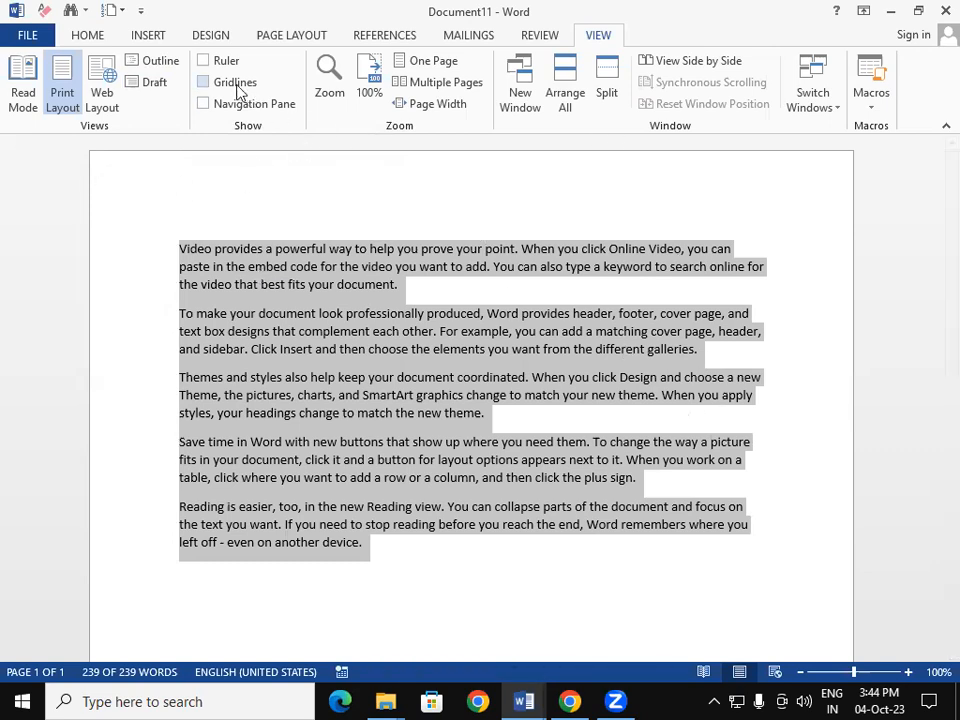
Turn on the ruler, and switch the page gridlines on and off again.
left_click(208, 63)
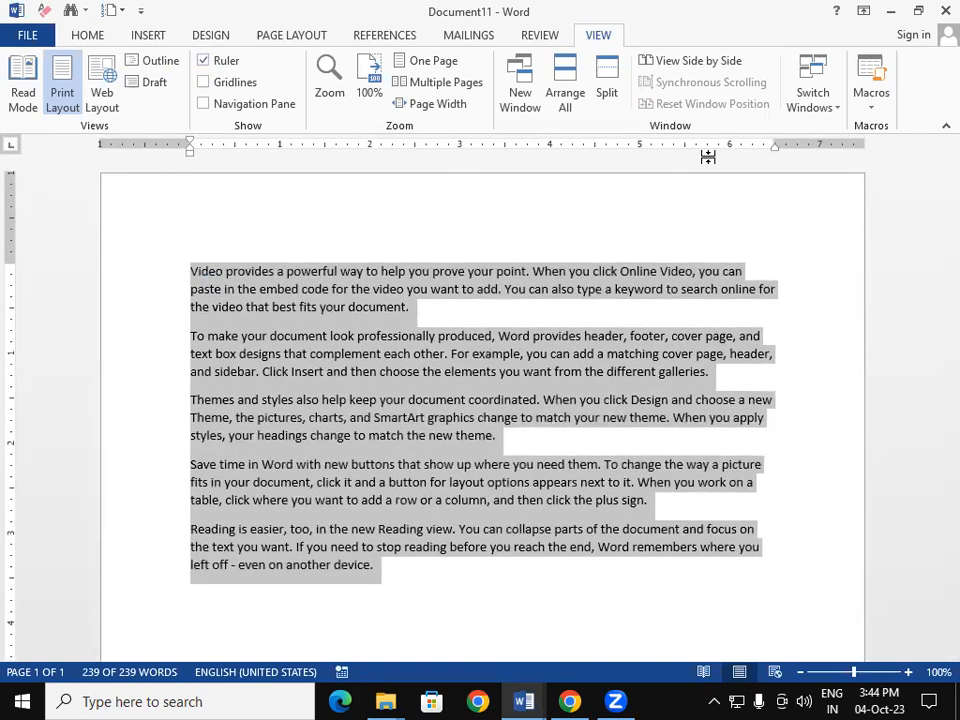
left_click(212, 88)
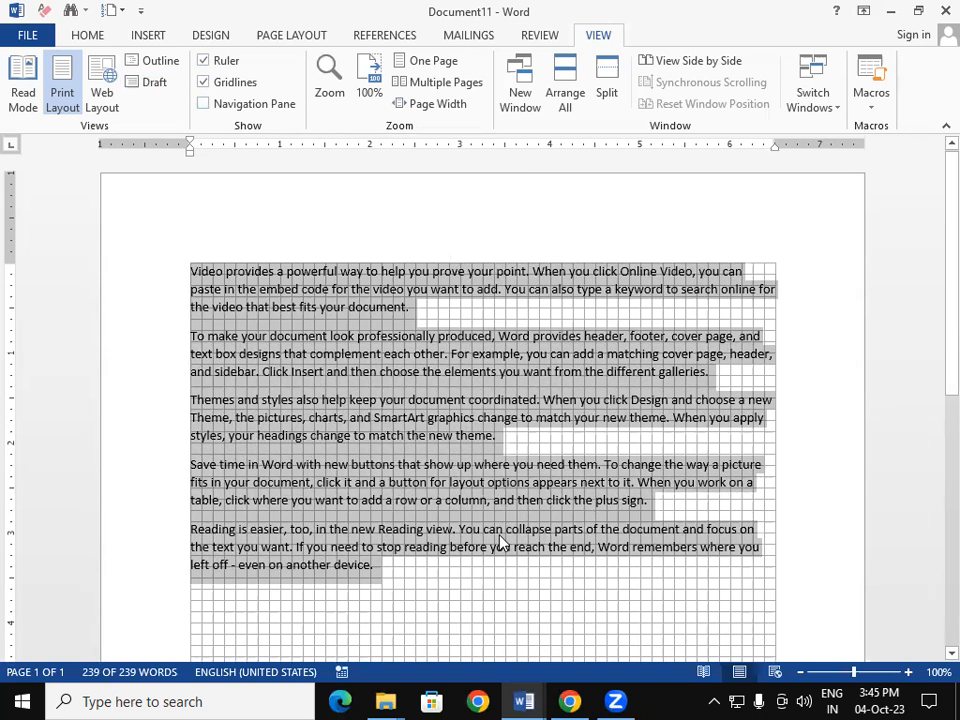
left_click(212, 86)
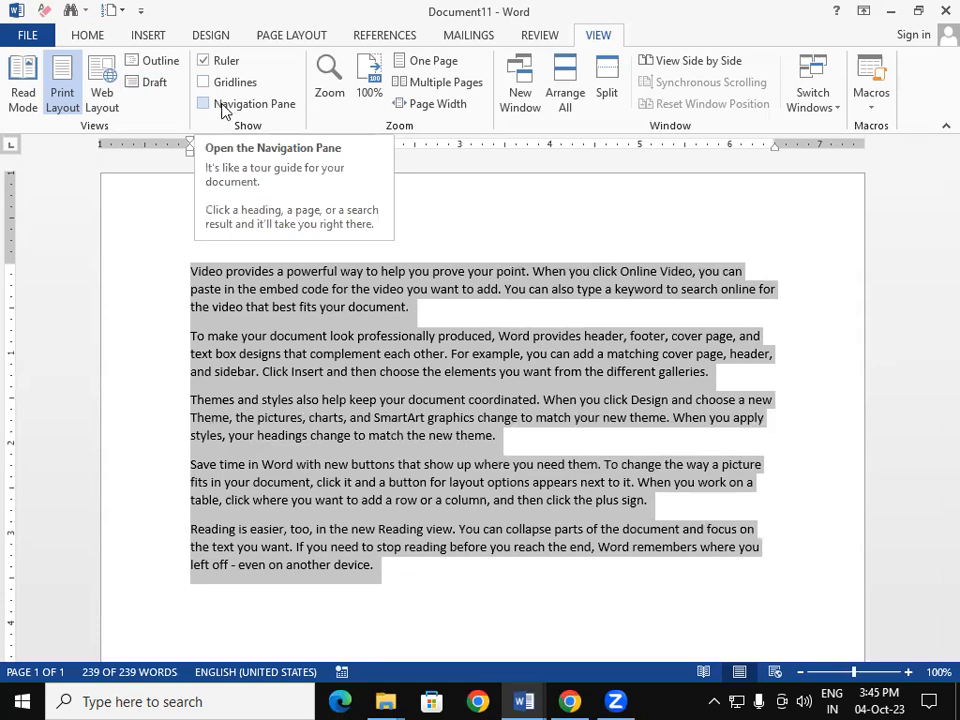
Open the Navigation Pane and search the document for the word "document".
left_click(221, 105)
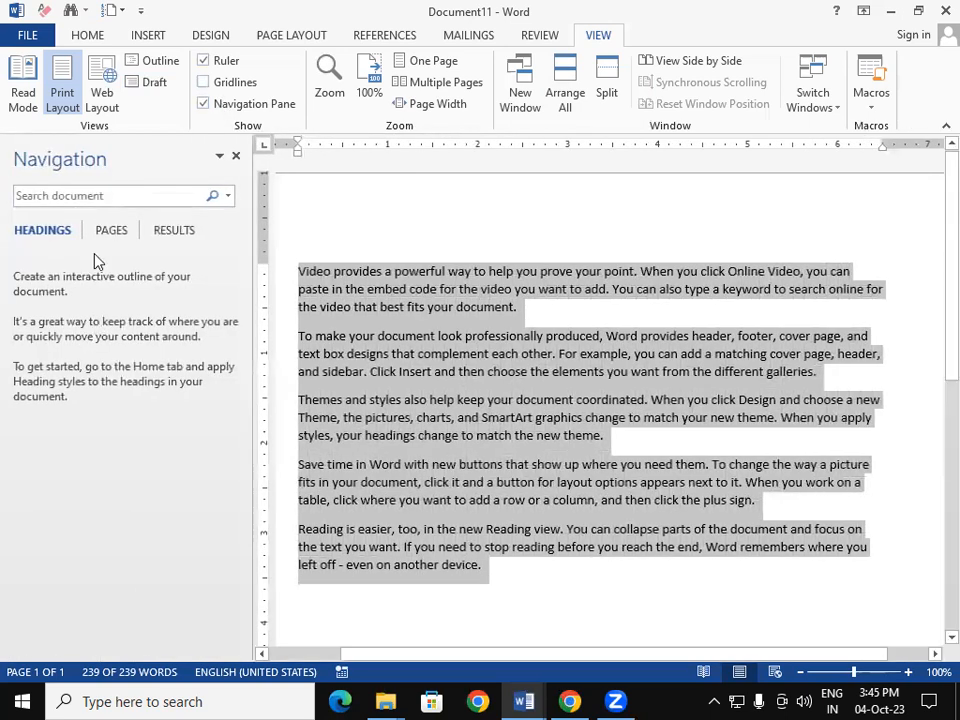
left_click(116, 195)
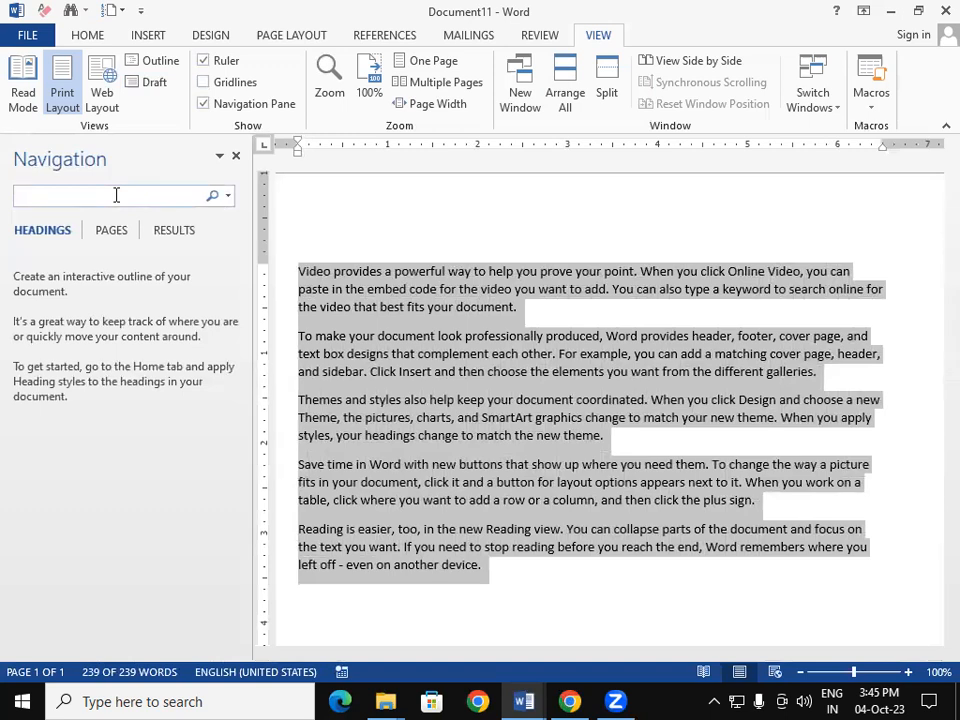
type("document")
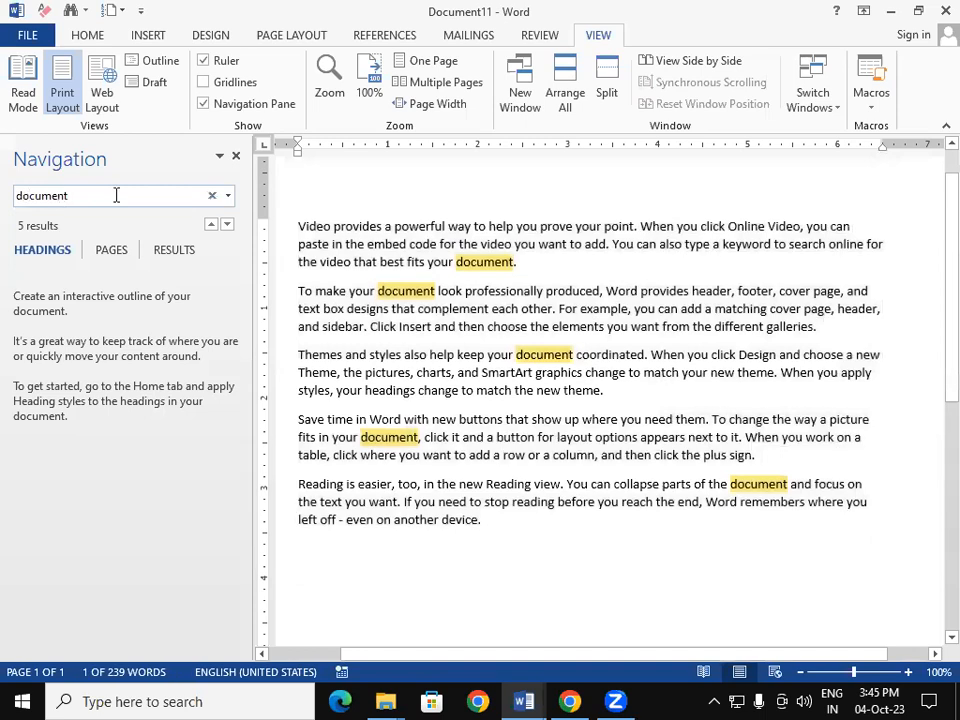
Replace the search term in the Navigation Pane with "you".
key("BackSpace")
key("BackSpace")
key("BackSpace")
key("BackSpace")
key("BackSpace")
key("BackSpace")
key("BackSpace")
key("BackSpace")
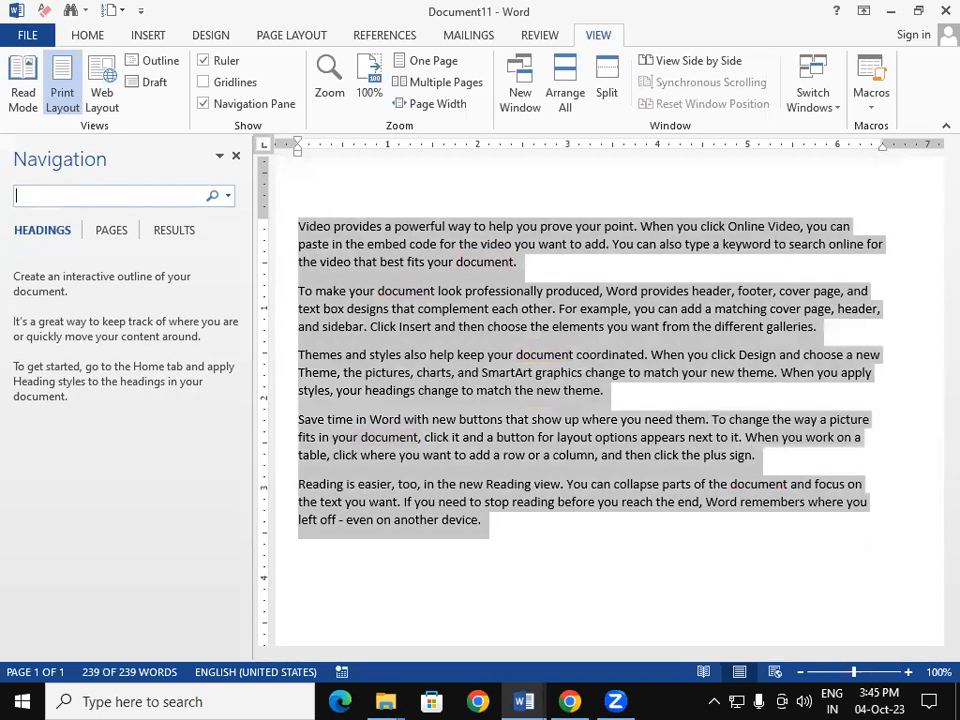
type("you")
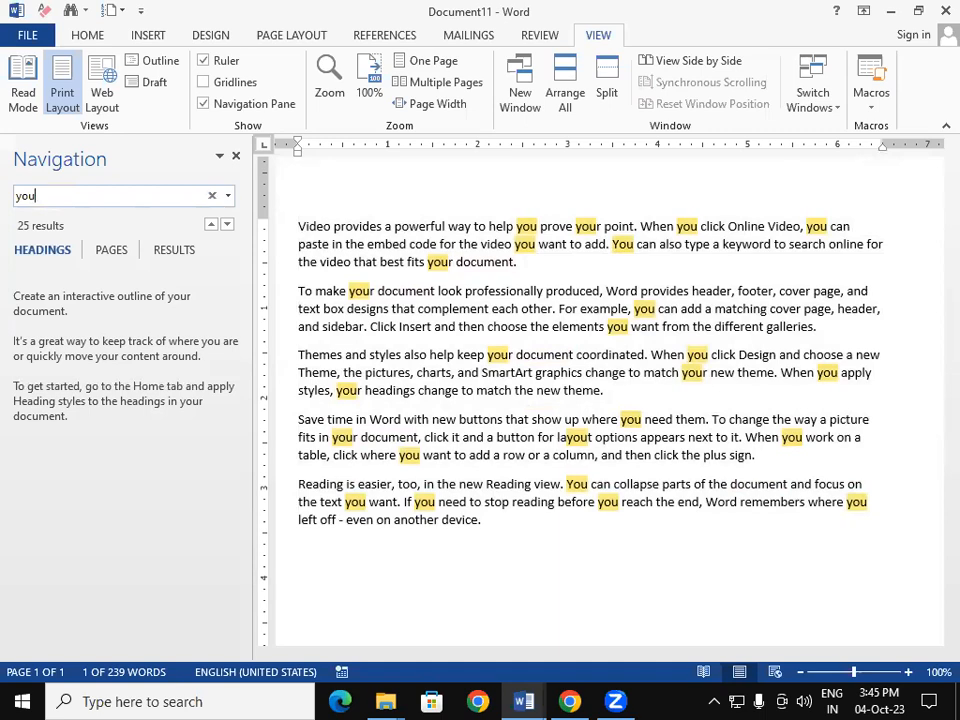
View the matches for "you" as page thumbnails and as a list of text excerpts, and look through the list.
left_click(110, 251)
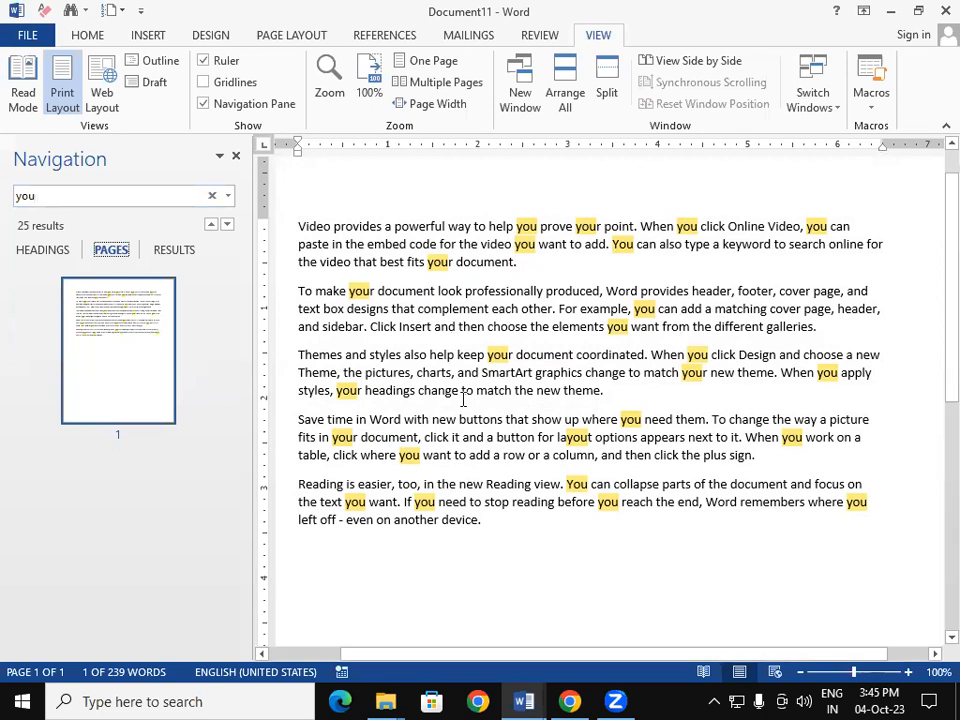
left_click(178, 252)
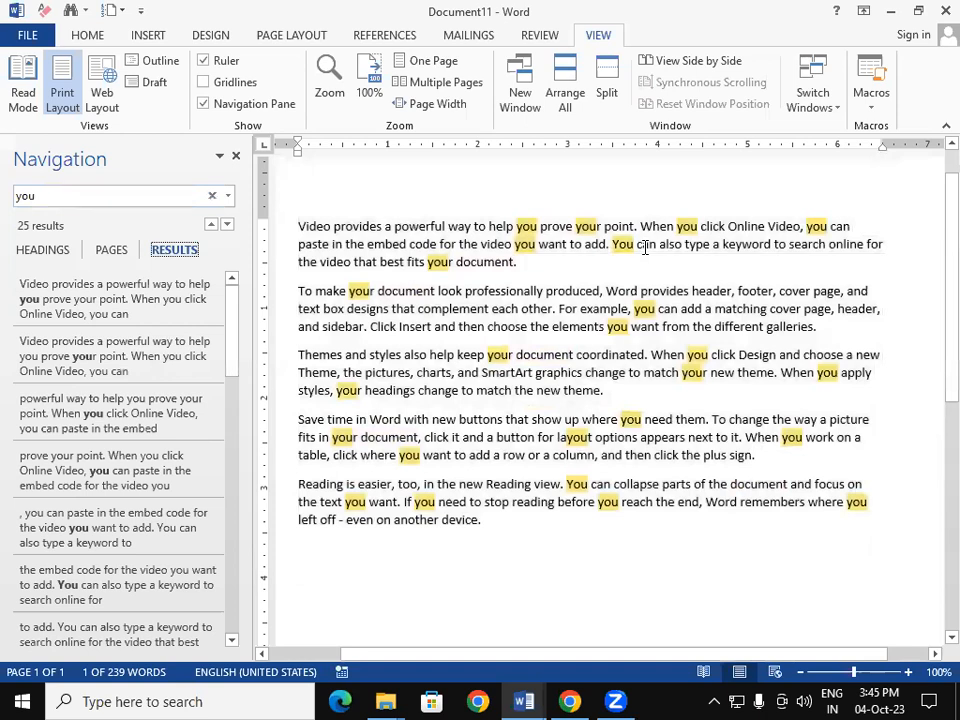
scroll(230, 330, "down", 1)
scroll(230, 330, "down", 5)
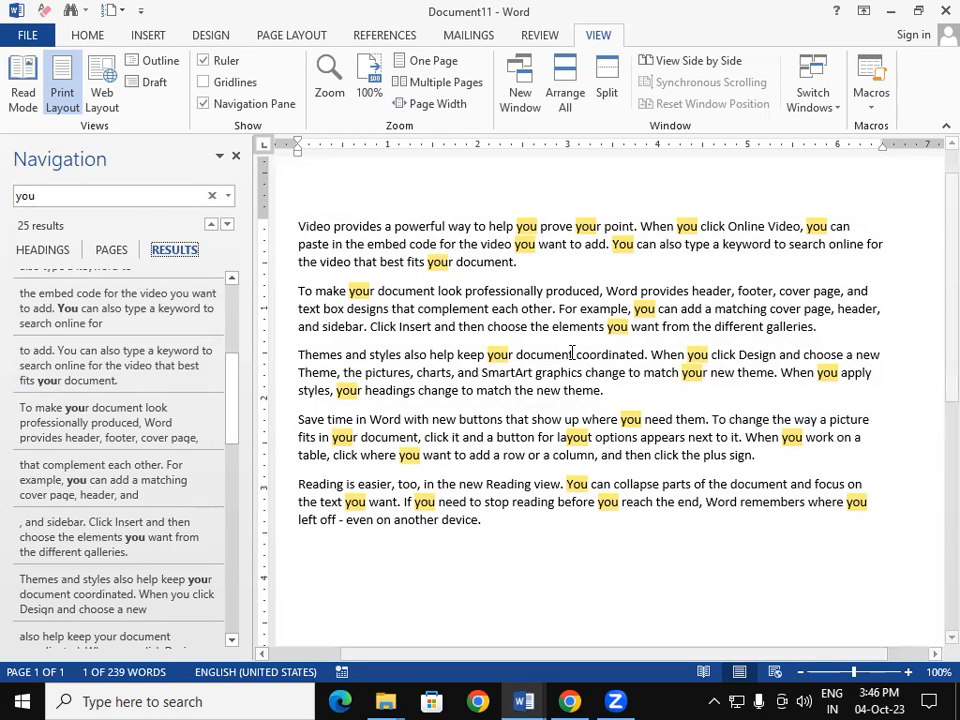
Close the Navigation Pane and select all the text in the document.
left_click(236, 157)
key("ctrl+a")
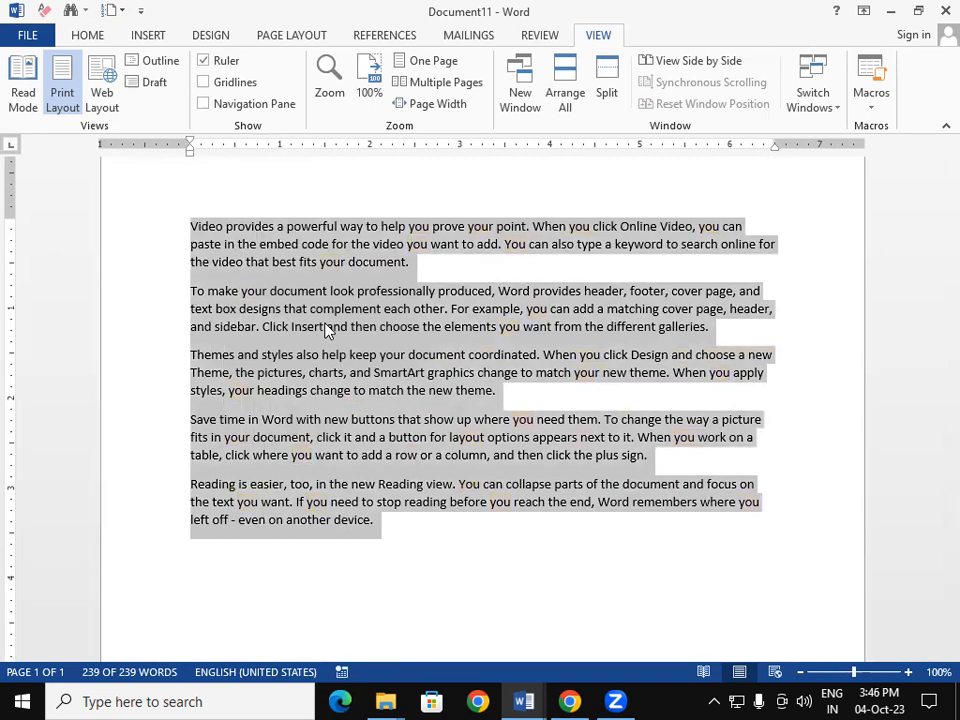
Try to set the document zoom to 700%.
left_click(330, 92)
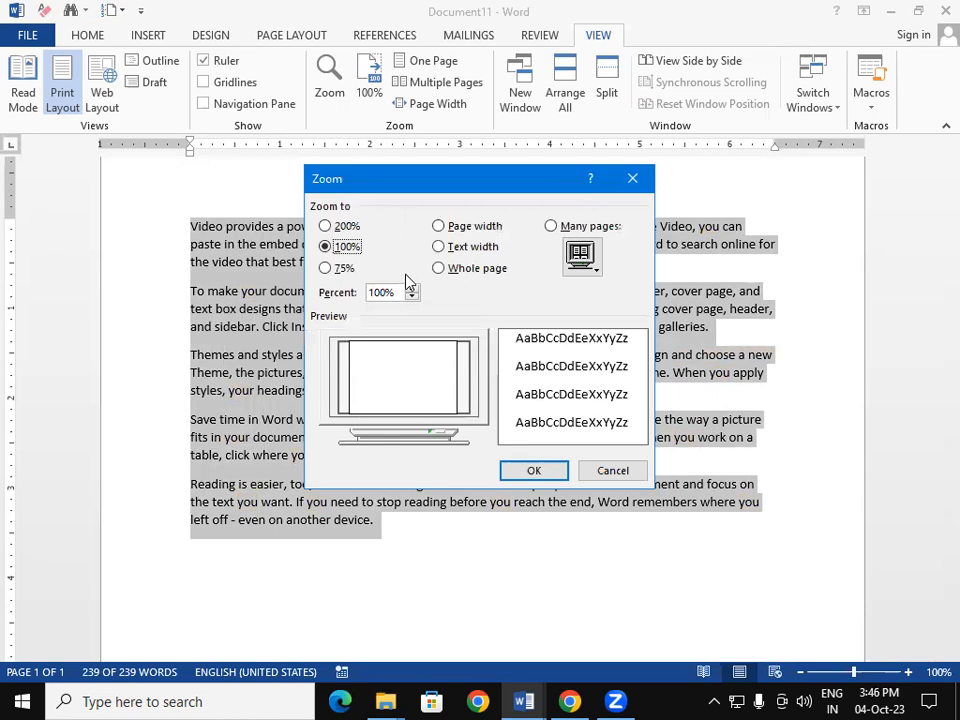
key("Tab")
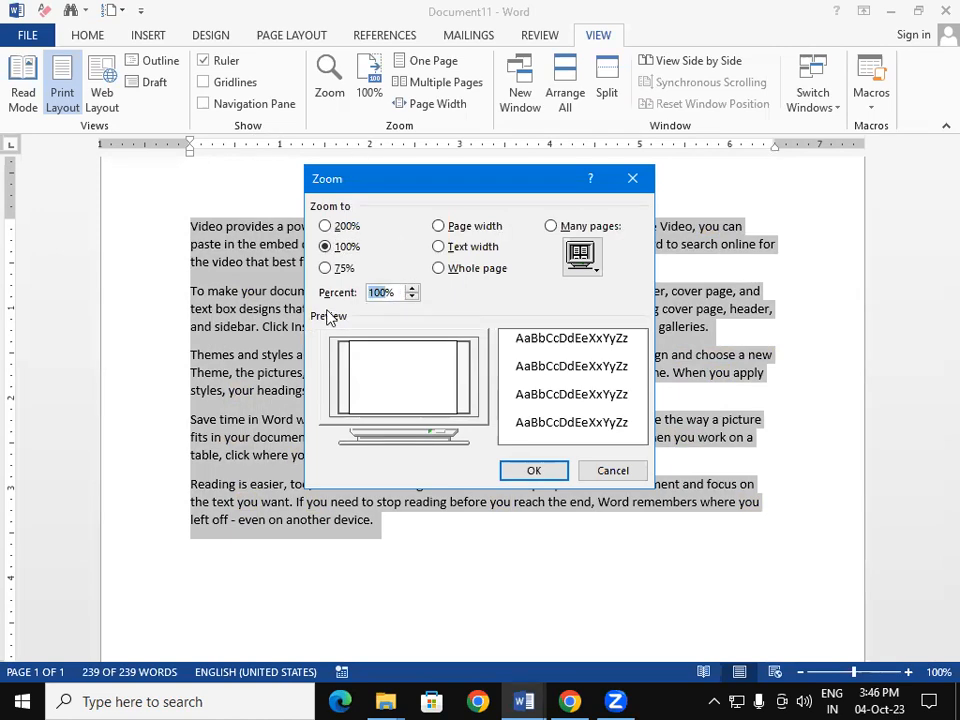
type("700%")
left_click(551, 474)
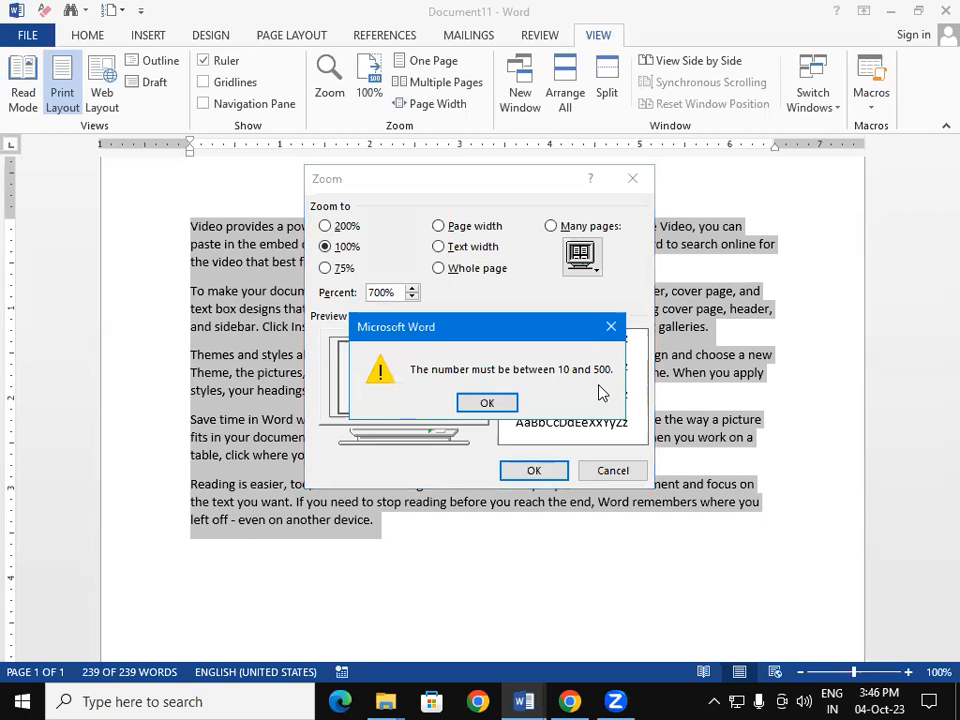
left_click(611, 327)
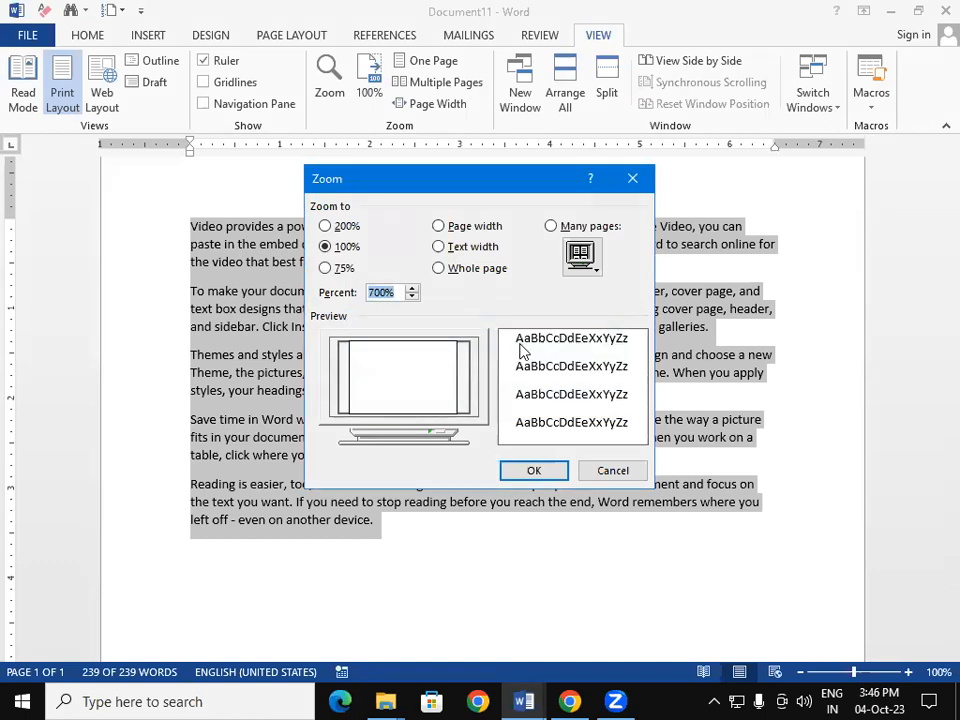
Magnify the document to 400% and return the zoom to 100%.
type("400")
left_click(535, 469)
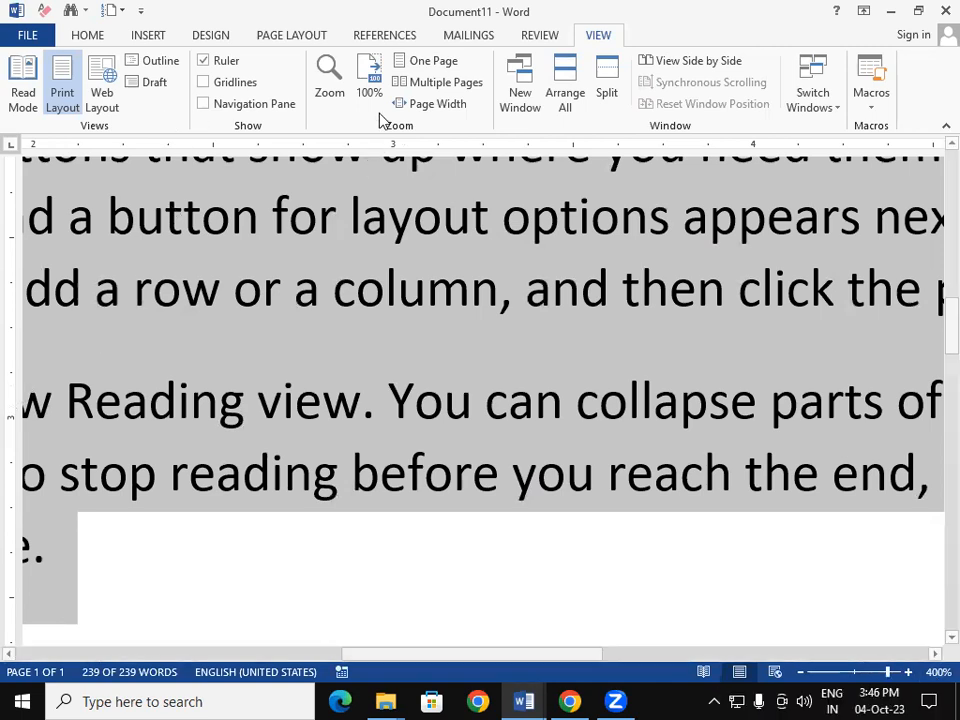
left_click(383, 80)
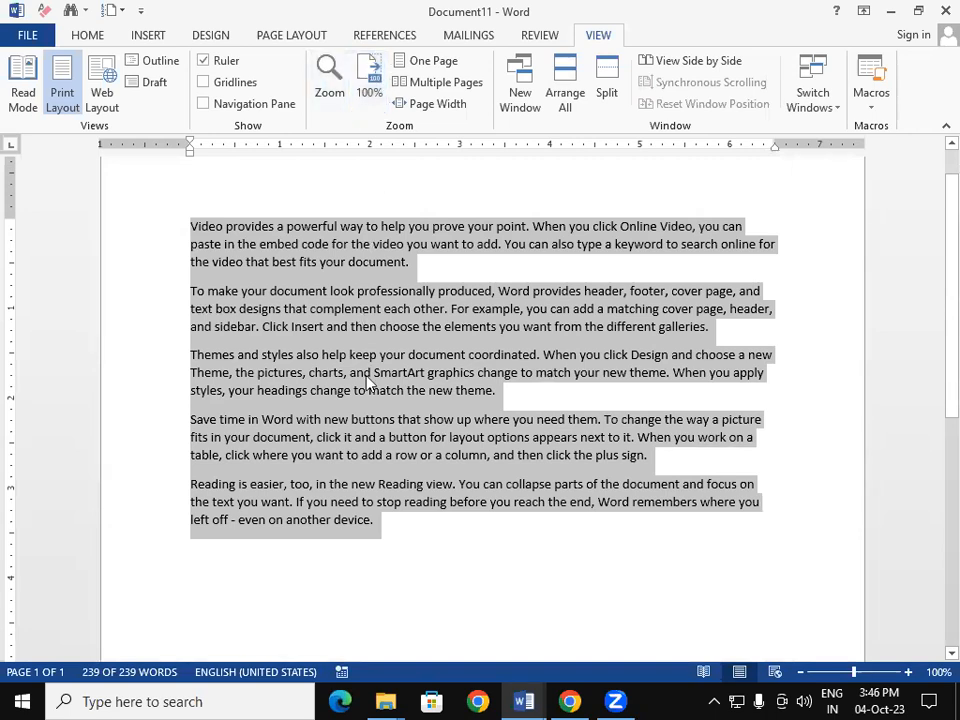
Paste copies of the sample text repeatedly at the end of the last paragraph until the document fills five pages.
left_click(378, 521)
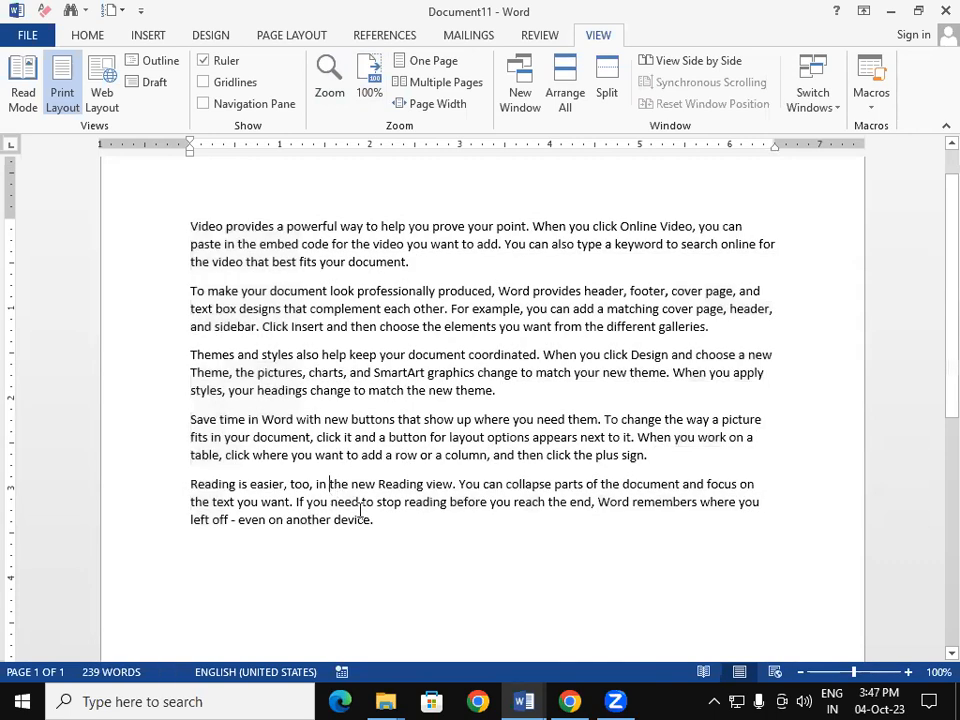
key("ctrl+v")
key("ctrl+v")
key("ctrl+v")
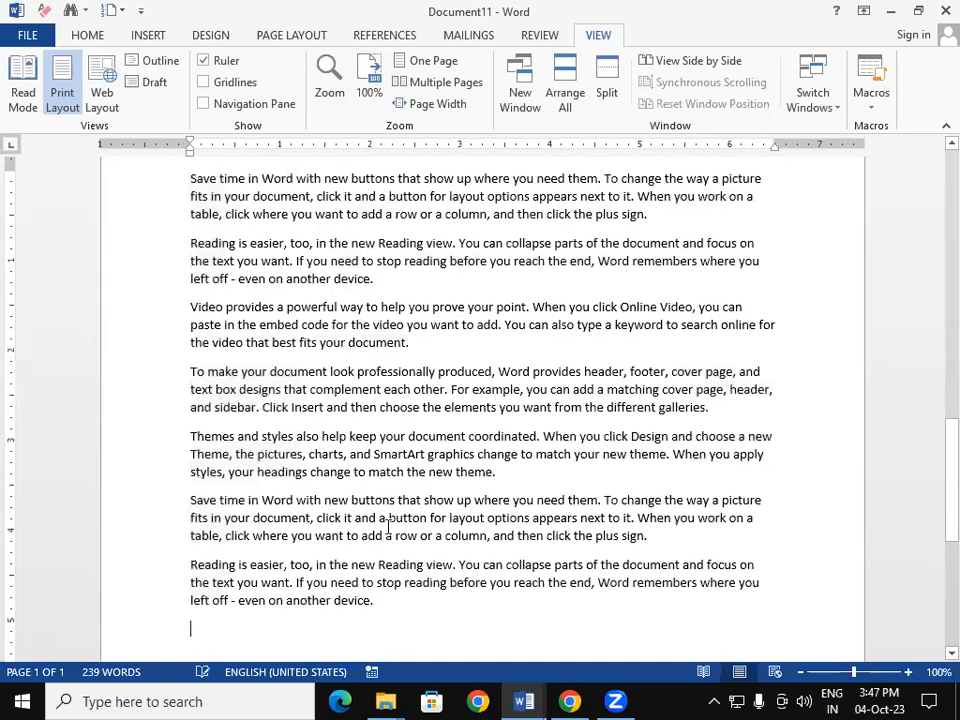
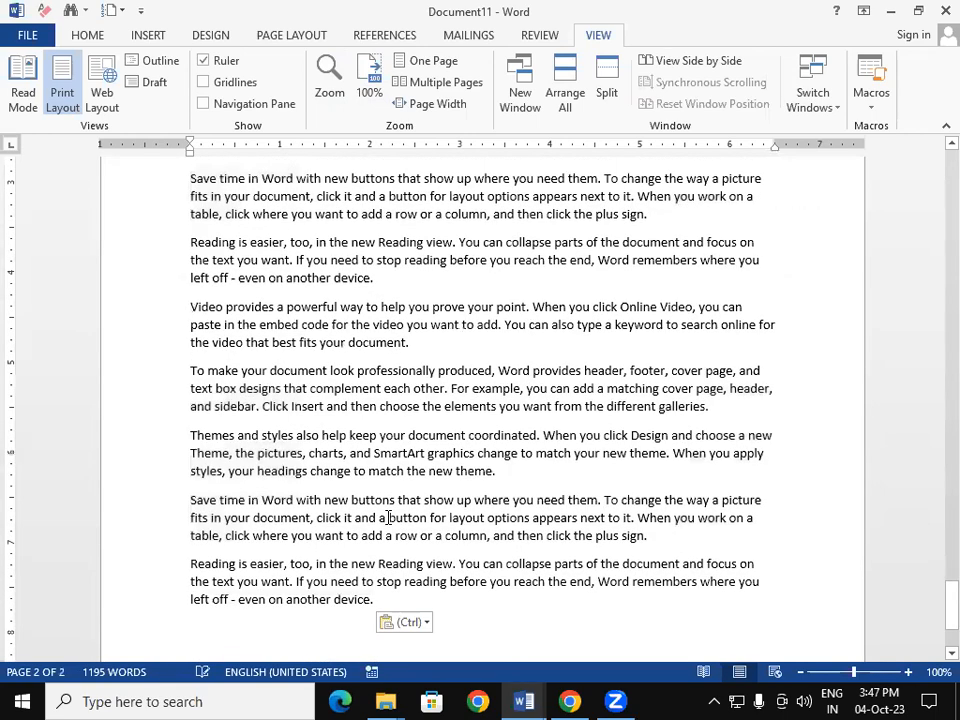
key("ctrl+v")
key("ctrl+v")
key("ctrl+v")
key("ctrl+v")
key("ctrl+v")
key("ctrl+v")
key("ctrl+v")
Display multiple pages side by side from the first page and zoom out to 18% to fit all five pages.
left_click_drag(930, 598, 934, 124)
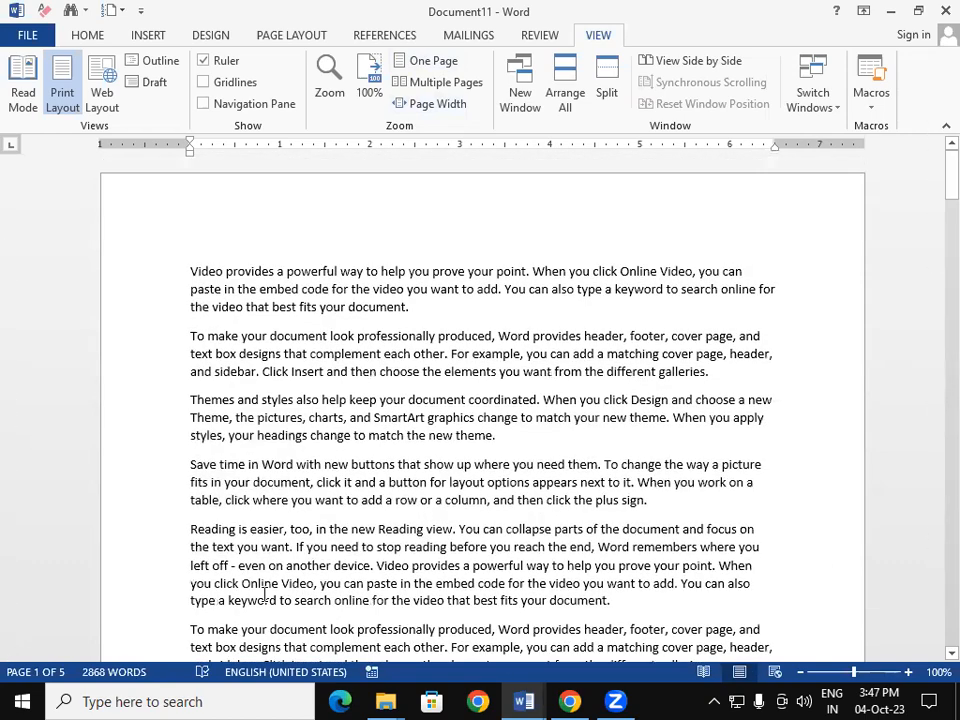
left_click(428, 85)
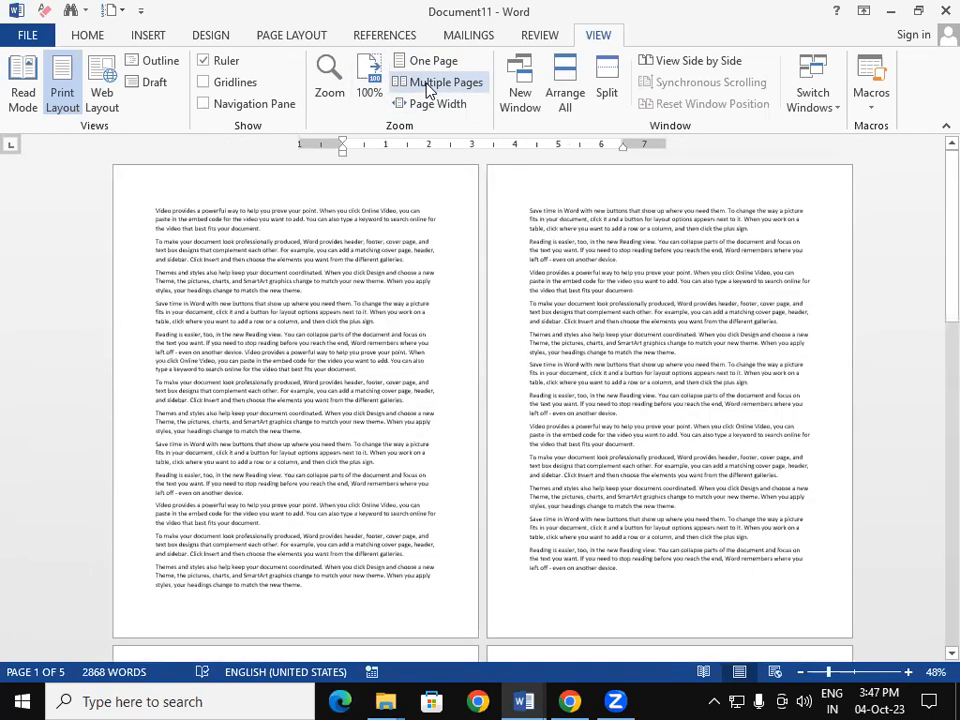
scroll(420, 325, "down", 3)
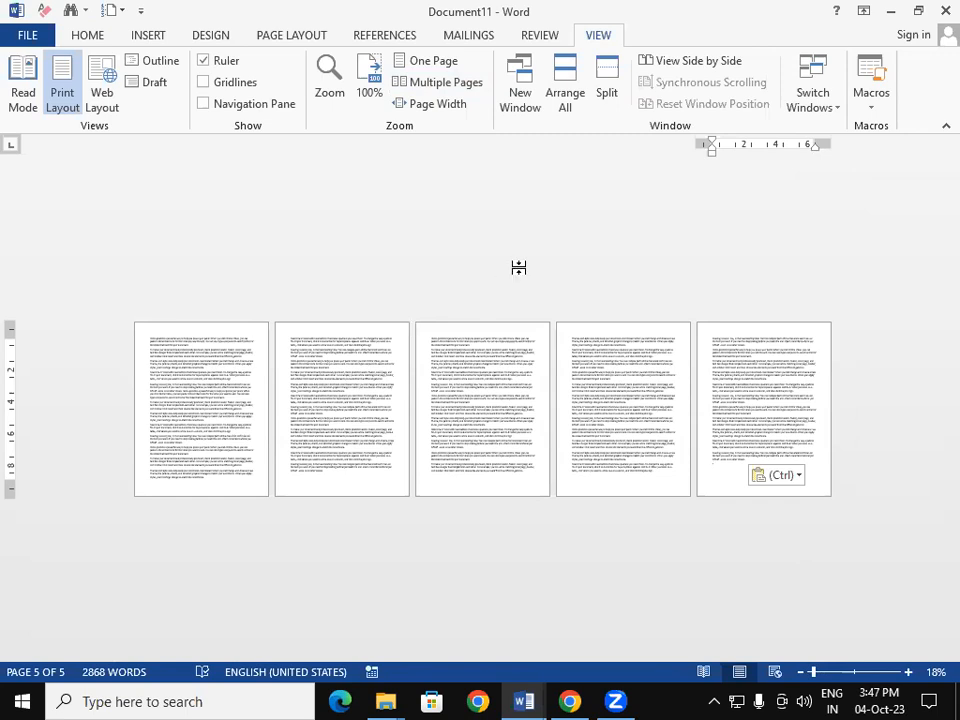
Compare the One Page, Page Width and Multiple Pages zoom options on the five-page document, and return the zoom to 100%.
left_click(434, 70)
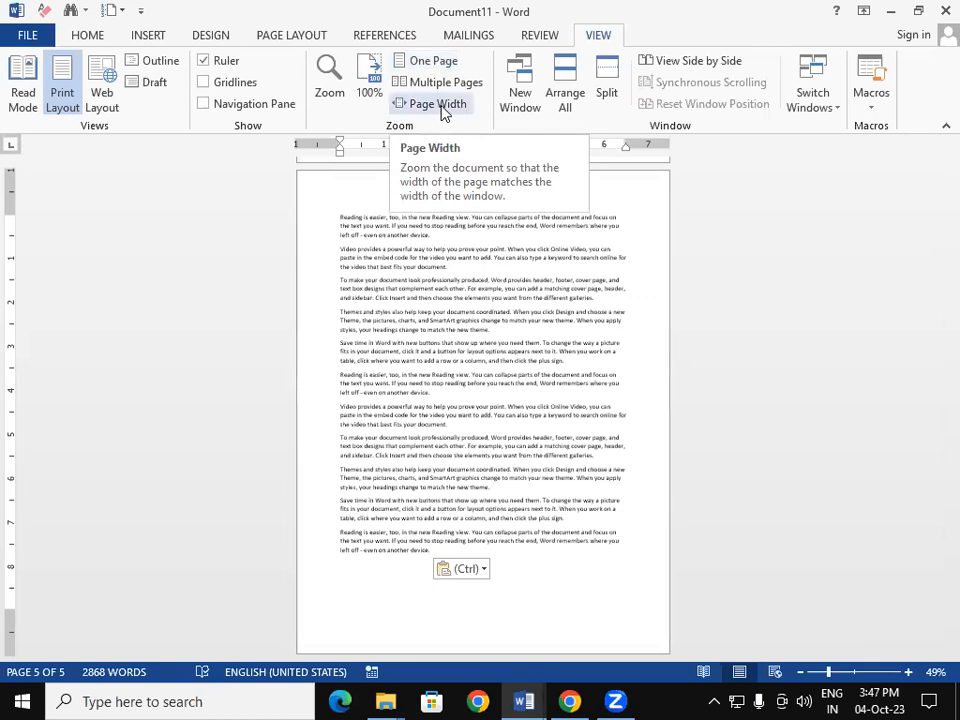
left_click(438, 104)
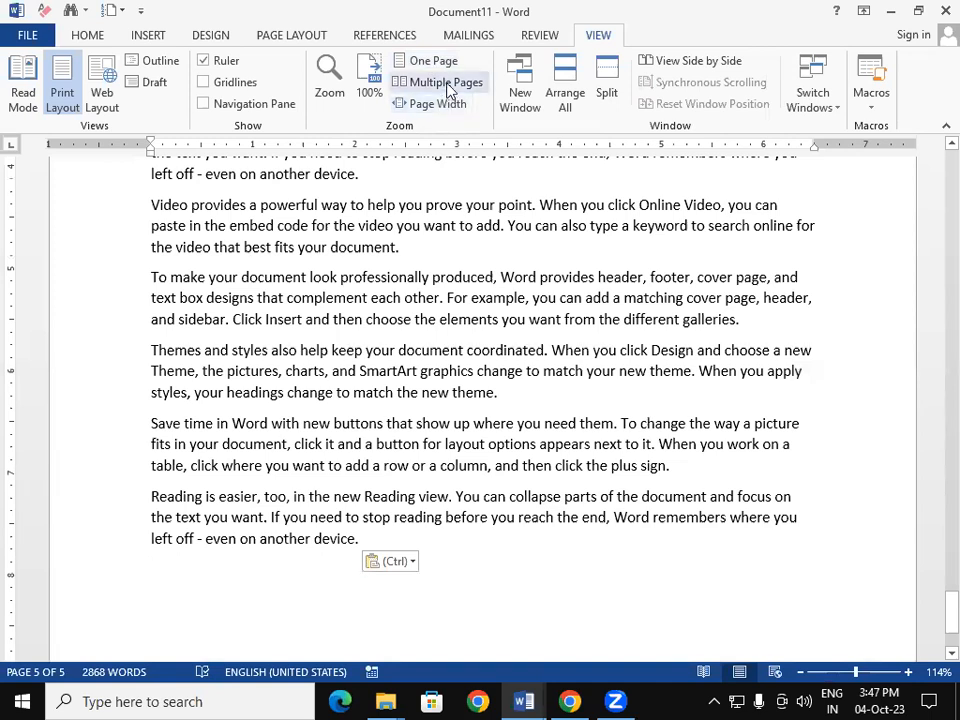
left_click(448, 86)
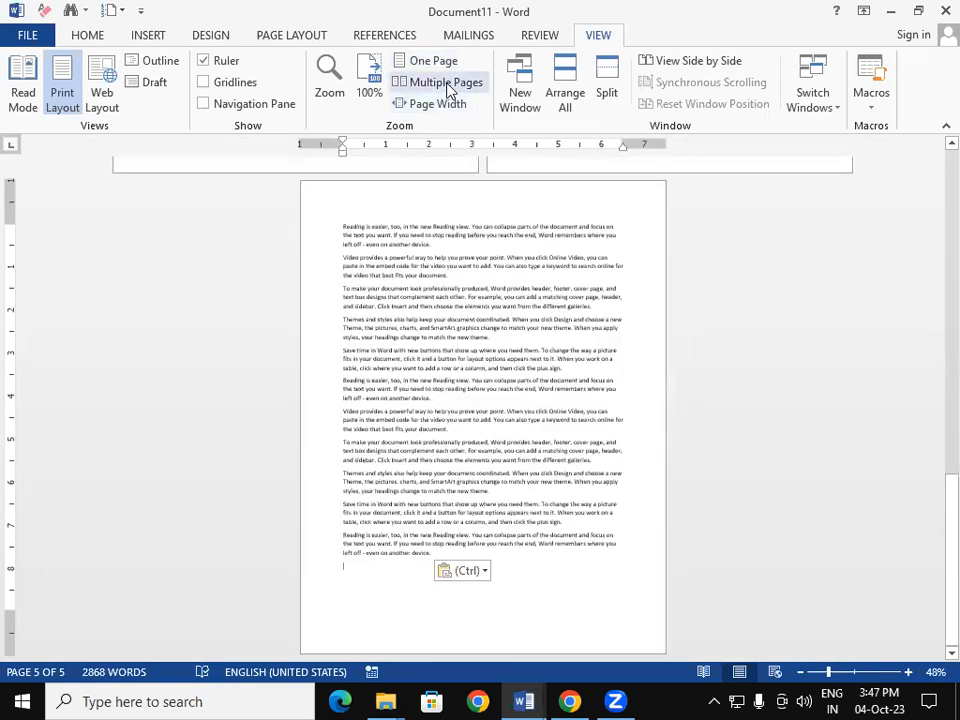
left_click_drag(932, 531, 933, 240)
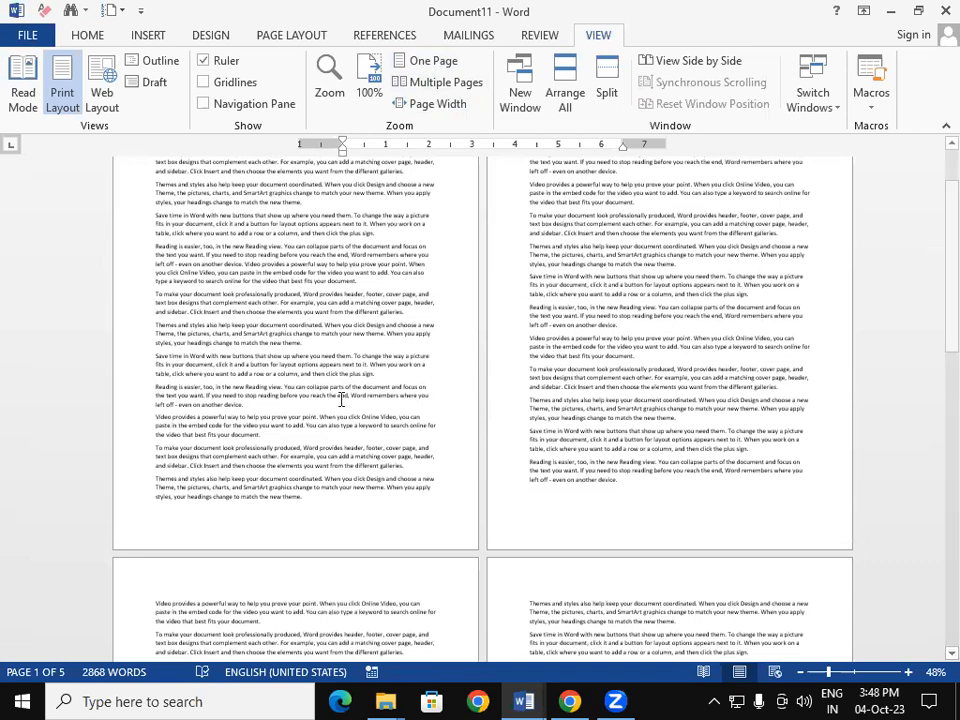
left_click(440, 64)
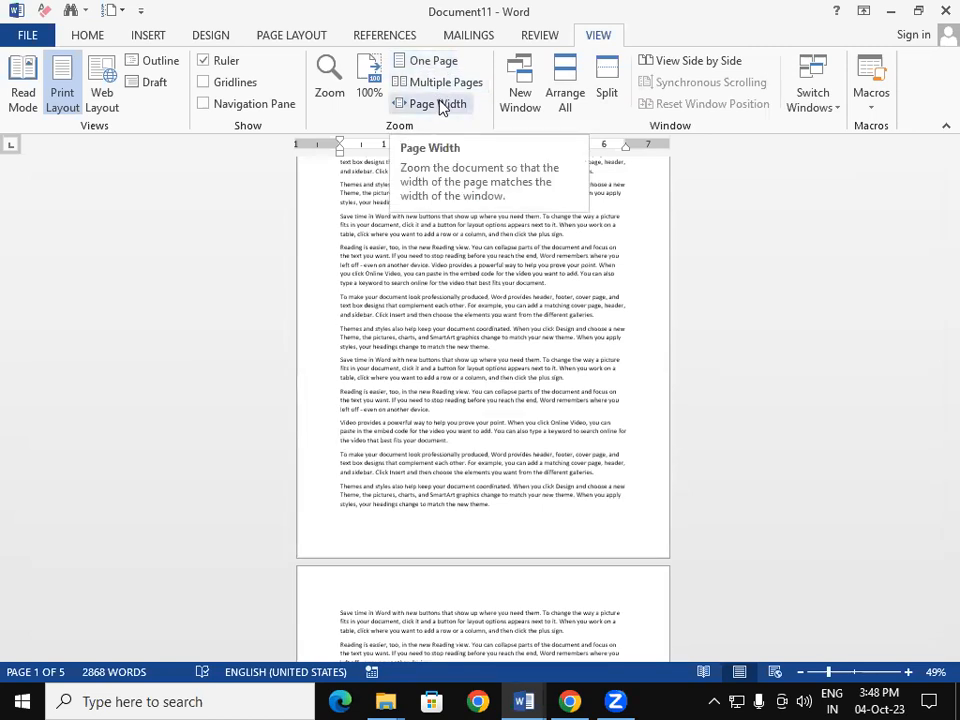
left_click(442, 106)
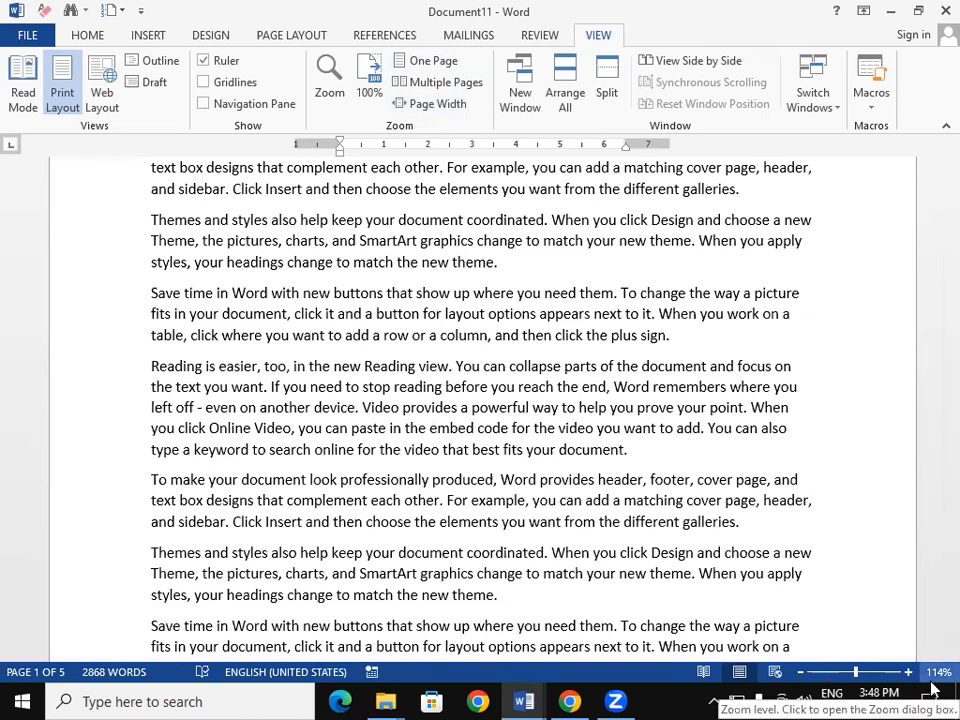
left_click(369, 90)
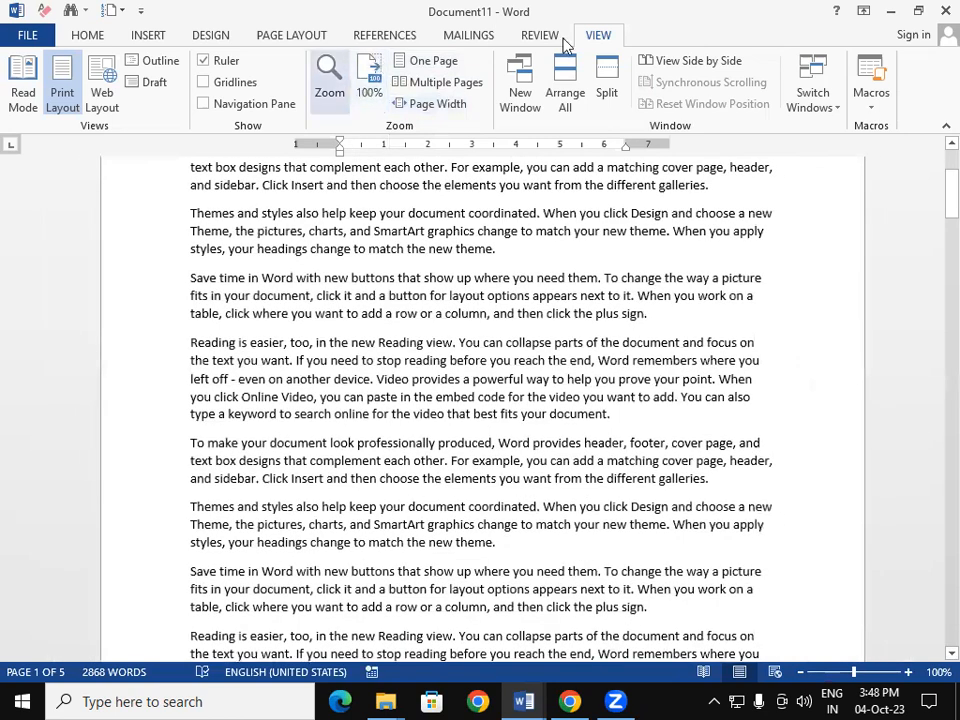
Paste many more copies of the sample text at the end of the third paragraph to extend the document to 23 pages.
left_click_drag(951, 186, 935, 7)
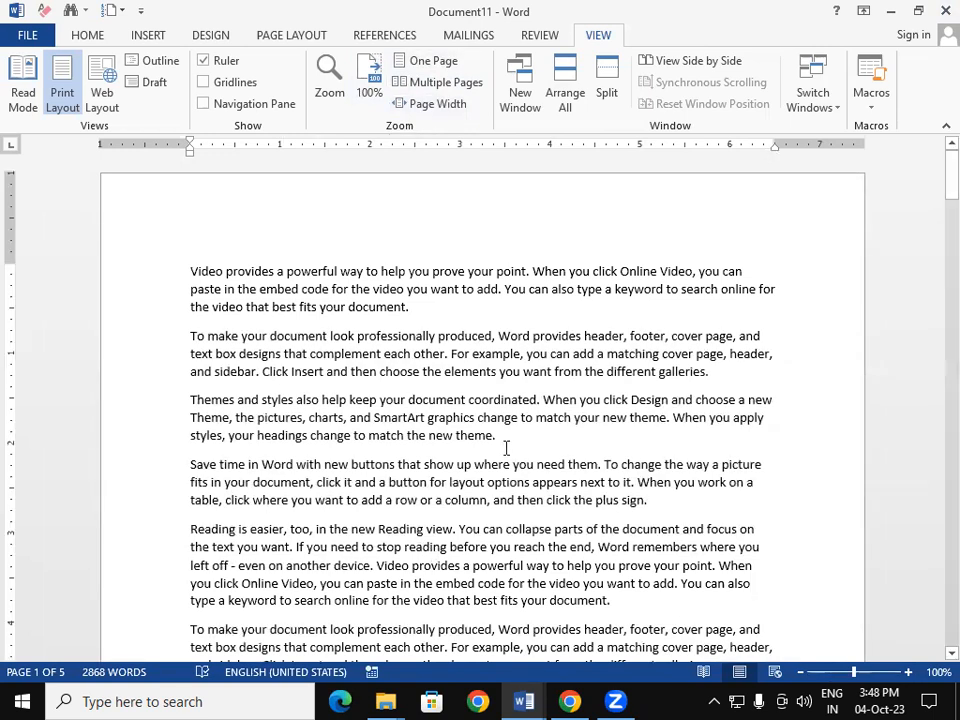
type("Video provides a powerful way to help you prove your point. When you click Online Video, you can paste in the embed code for the video you want to add. You can also type a keyword to search online for the video that best fits your document. To make your document look professionally produced, Word provides header, footer, cover page, and text box designs that complement each other. For example, you can add a matching cover page, header, and sidebar. Click Insert and then choose the elements you want from the different galleries. Themes and styles also help keep your document coordinated. When you click Design and choose a new Theme, the pictures, charts, and SmartArt graphics change to match your new theme. When you apply styles, your headings change to match the new theme.")
scroll(506, 448, "down", 15)
scroll(506, 448, "down", 10)
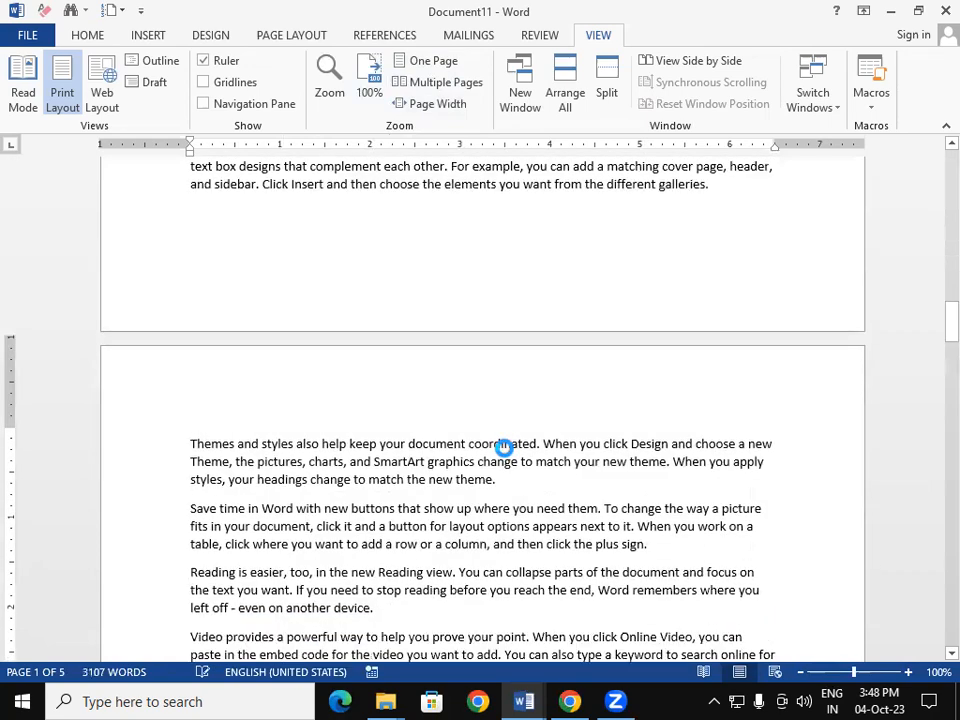
scroll(506, 453, "down", 1)
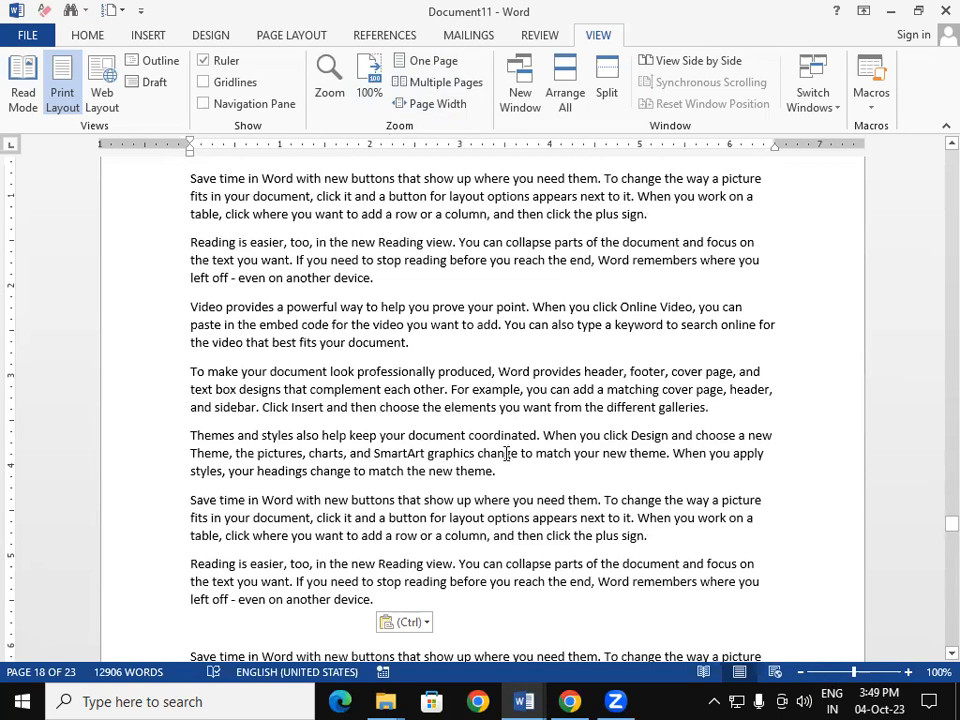
Show the 23-page document as multiple pages, zoomed out to 28% with the first pages in view.
left_click(429, 85)
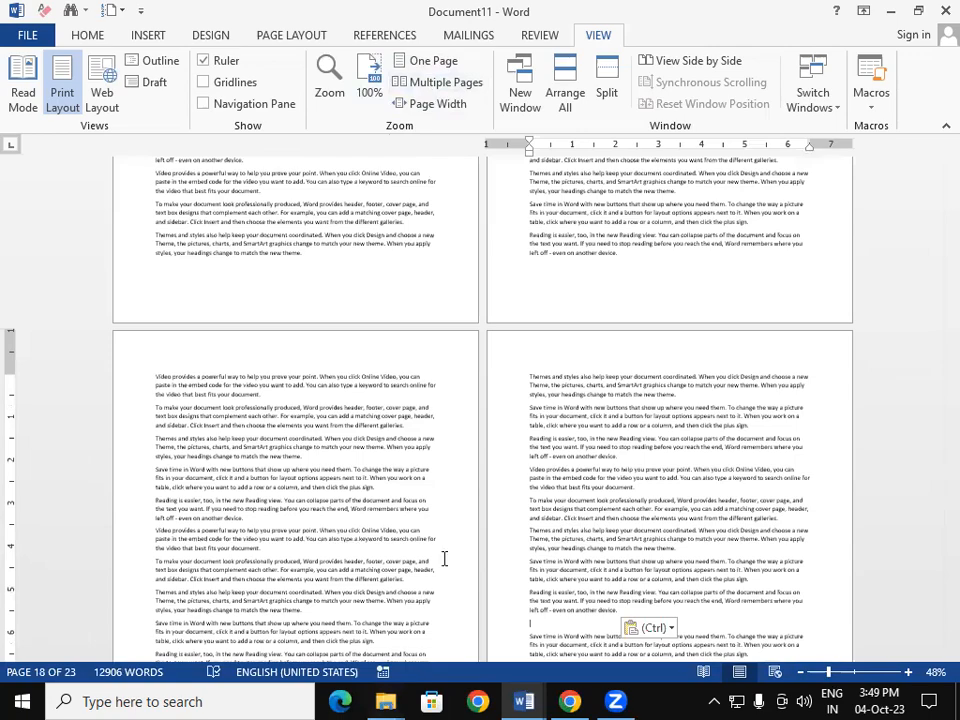
scroll(444, 558, "down", 2)
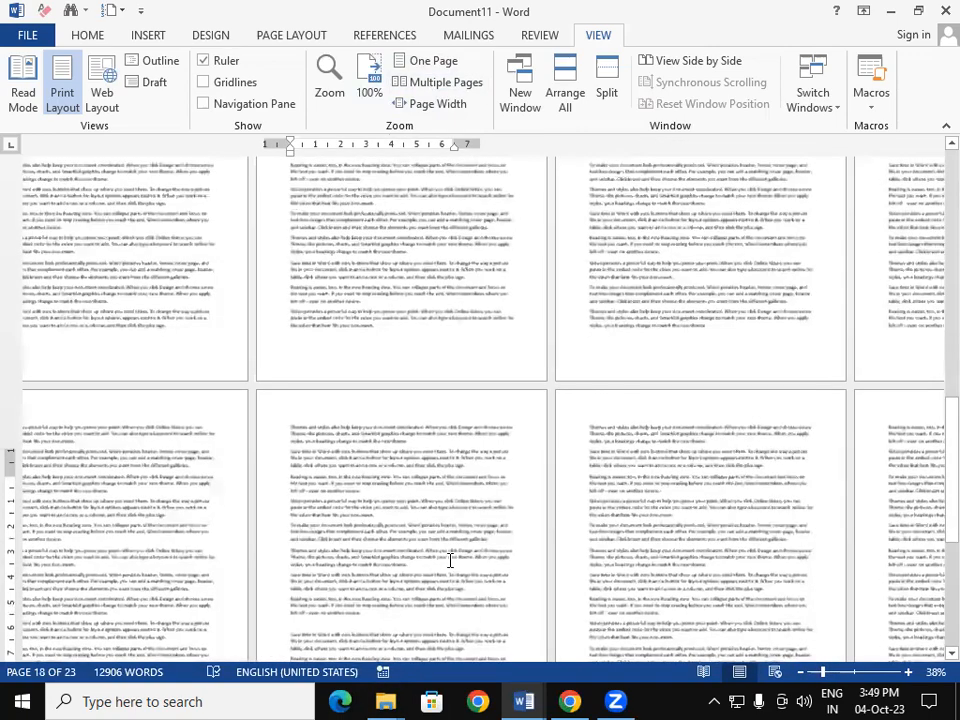
scroll(450, 560, "down", 1)
left_click_drag(931, 464, 932, 107)
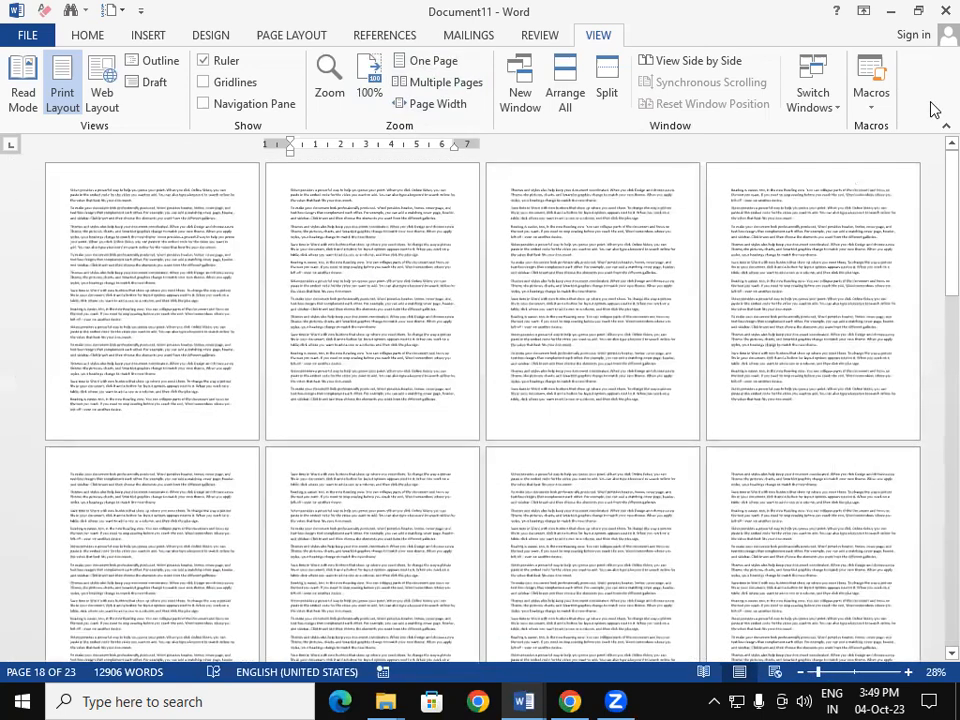
Switch the 23-page document between the One Page, Page Width and Multiple Pages zooms, and restore it to 100%.
left_click(417, 66)
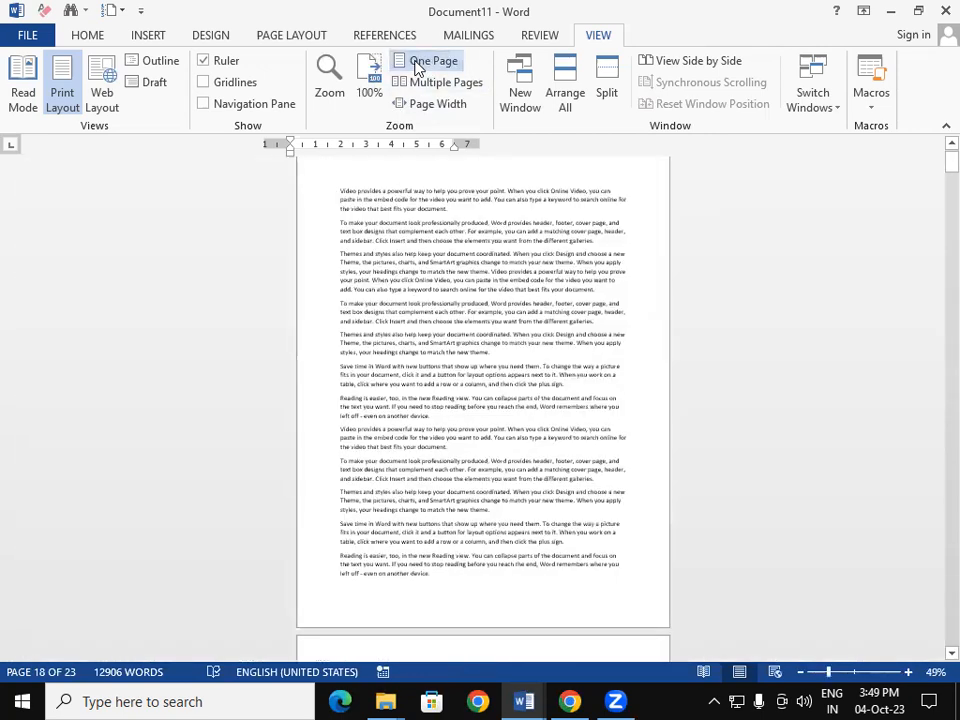
left_click(441, 106)
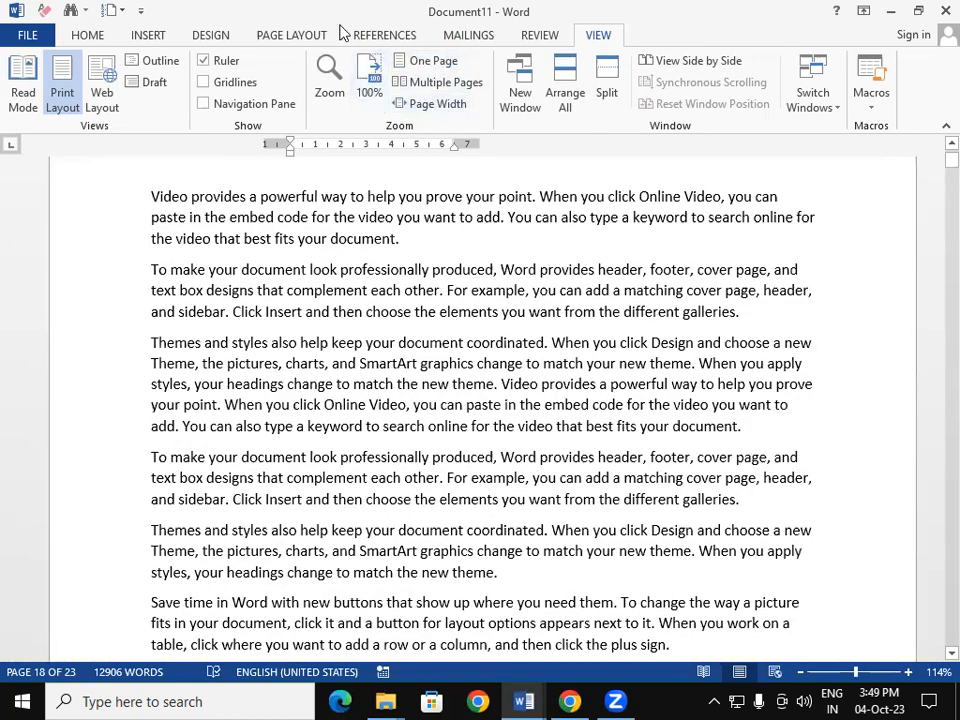
left_click(369, 86)
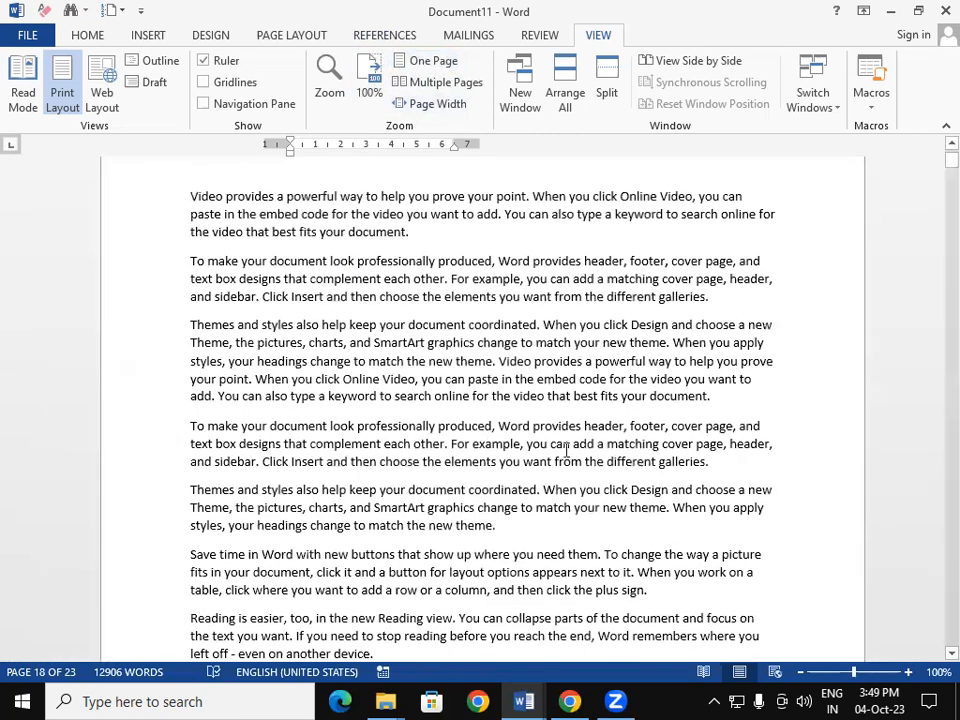
left_click(453, 87)
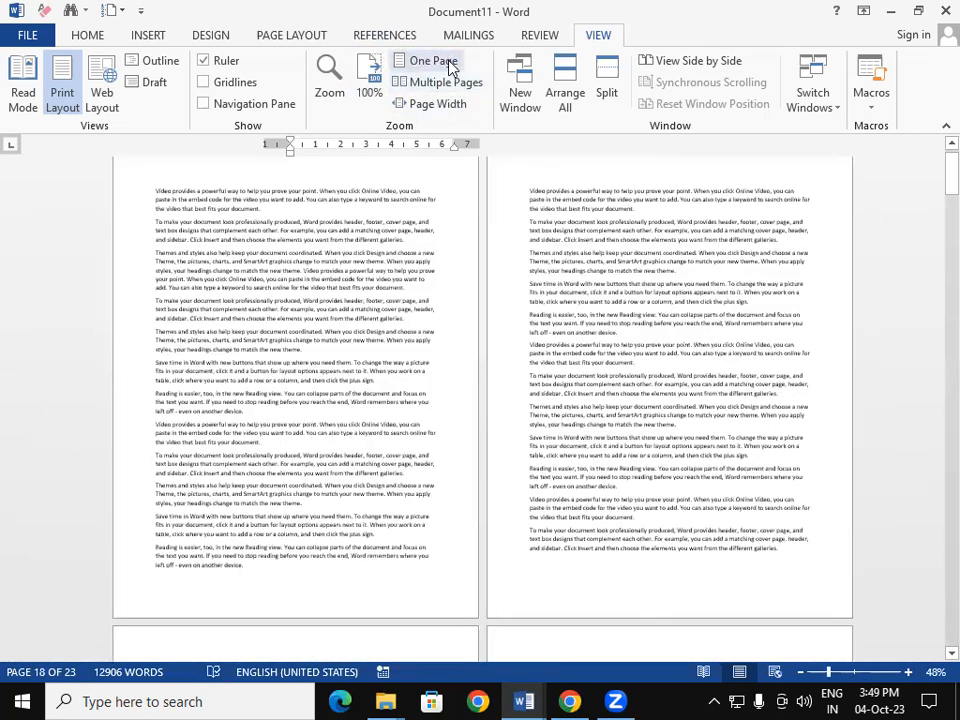
left_click(446, 63)
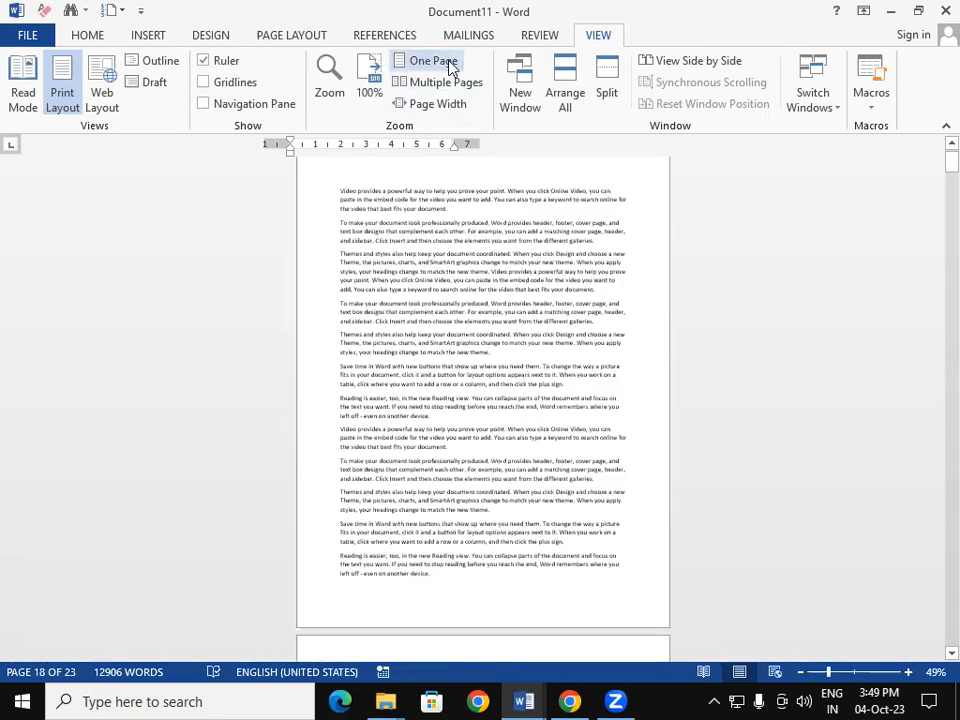
left_click(370, 80)
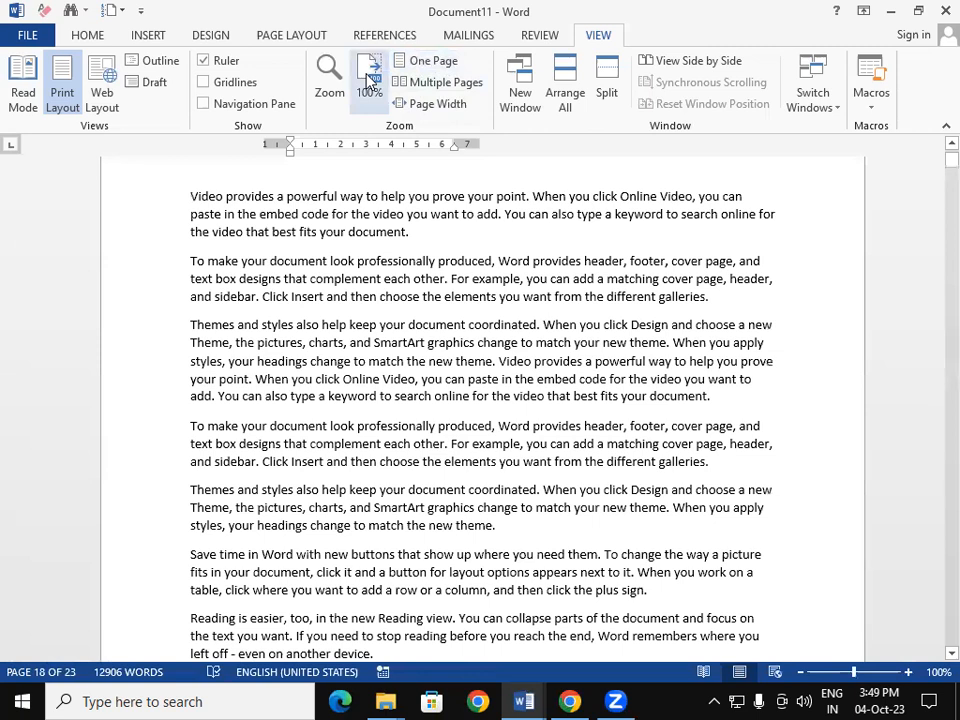
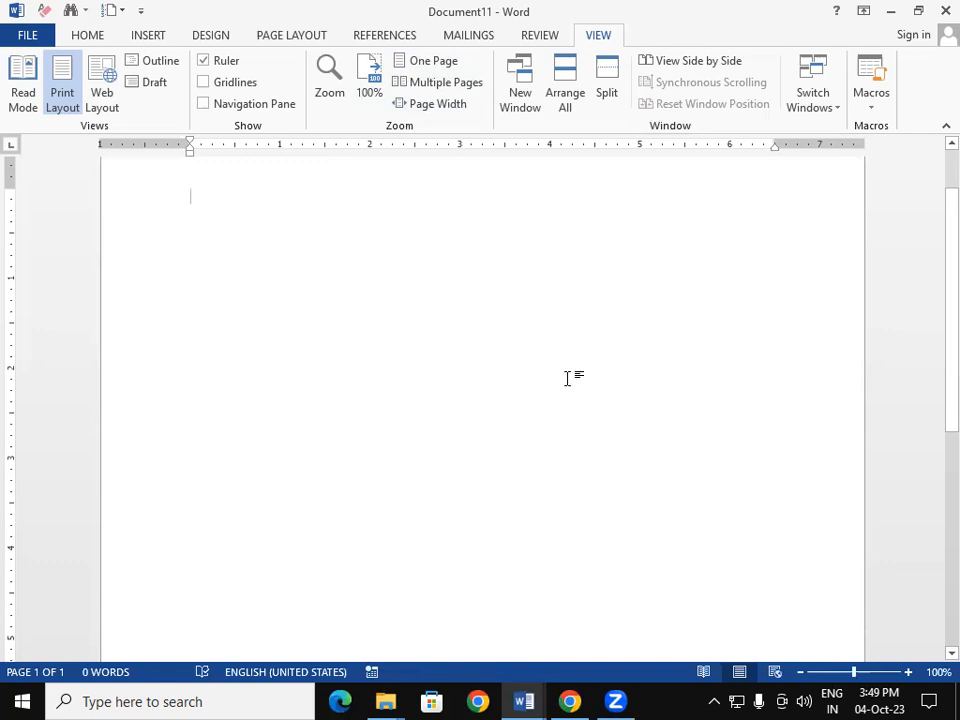
Generate five paragraphs of sample text in the emptied document with =rand().
type("=rand()")
key("Return")
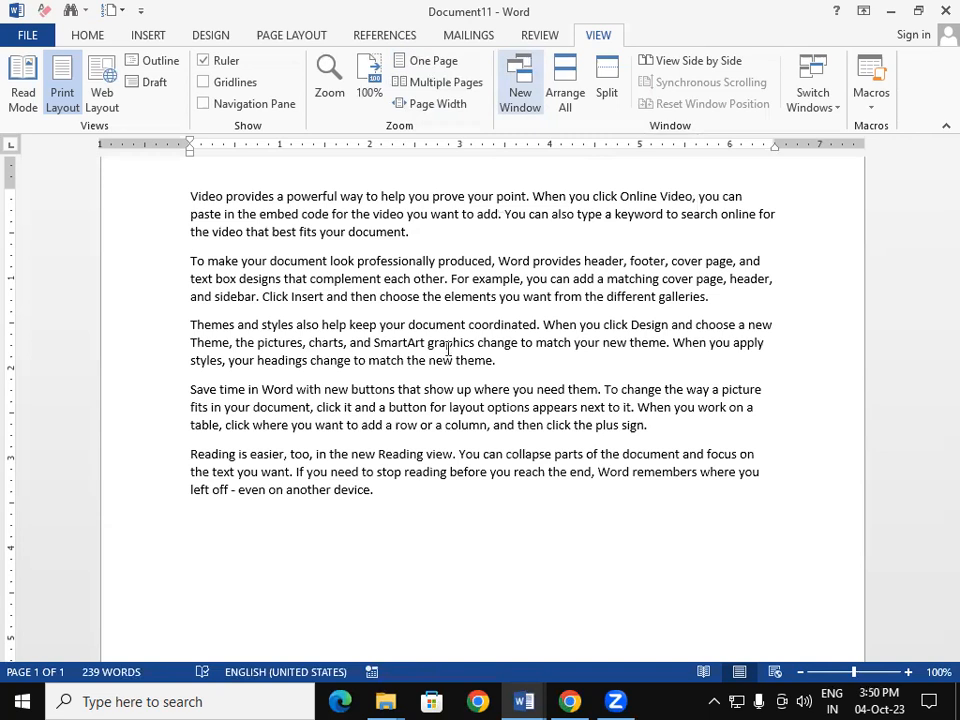
scroll(484, 215, "up", 1)
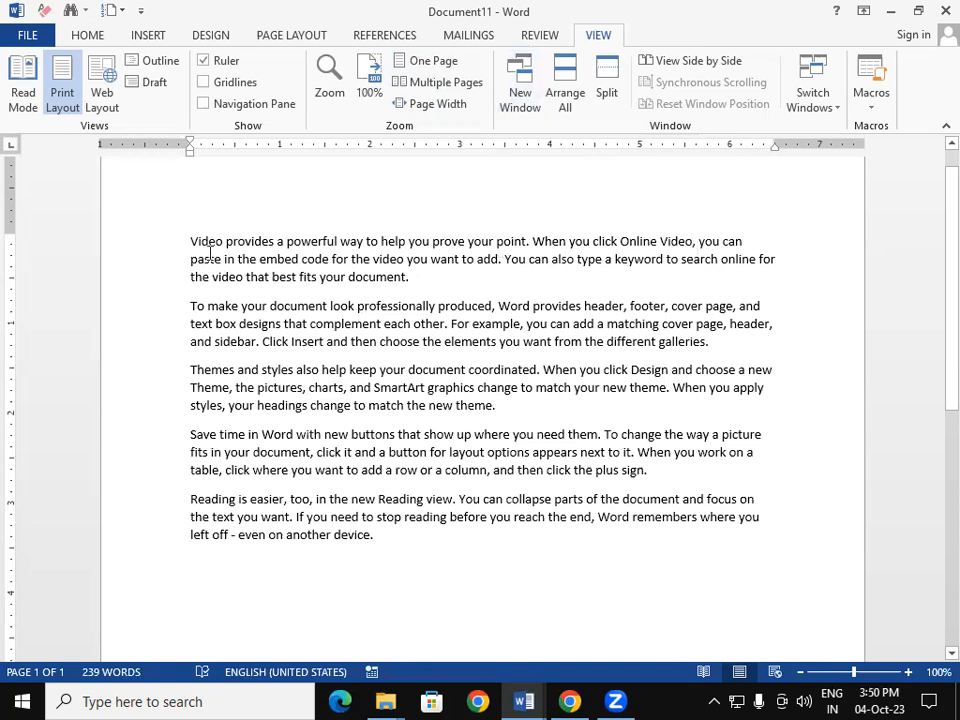
Enlarge the whole first paragraph, beginning "Video provides a powerful way", to 20 pt.
triple_click(429, 281)
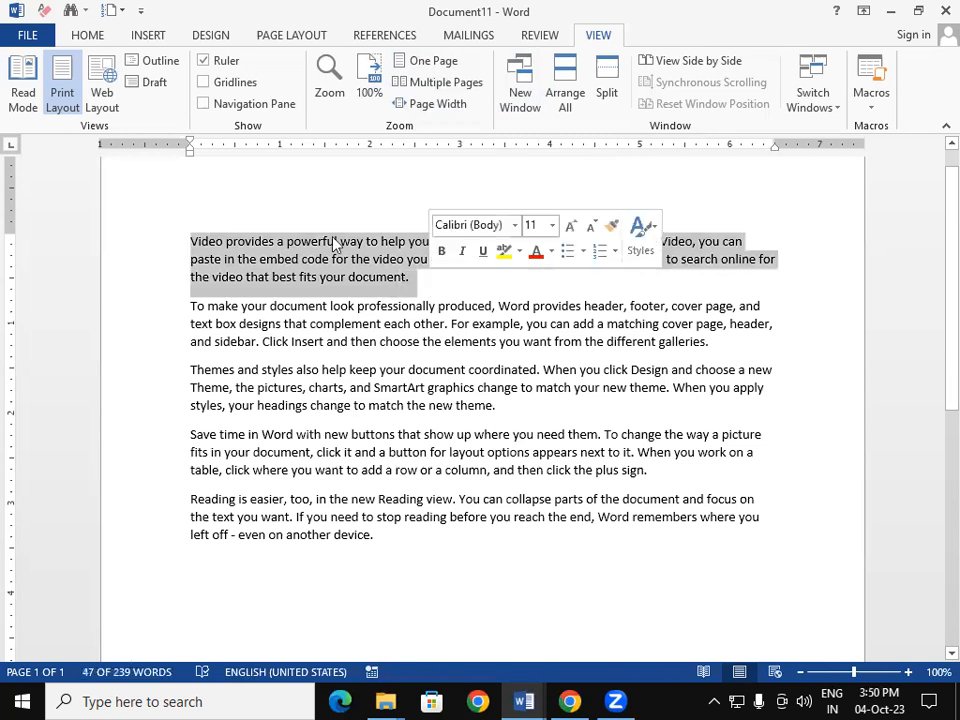
left_click(72, 36)
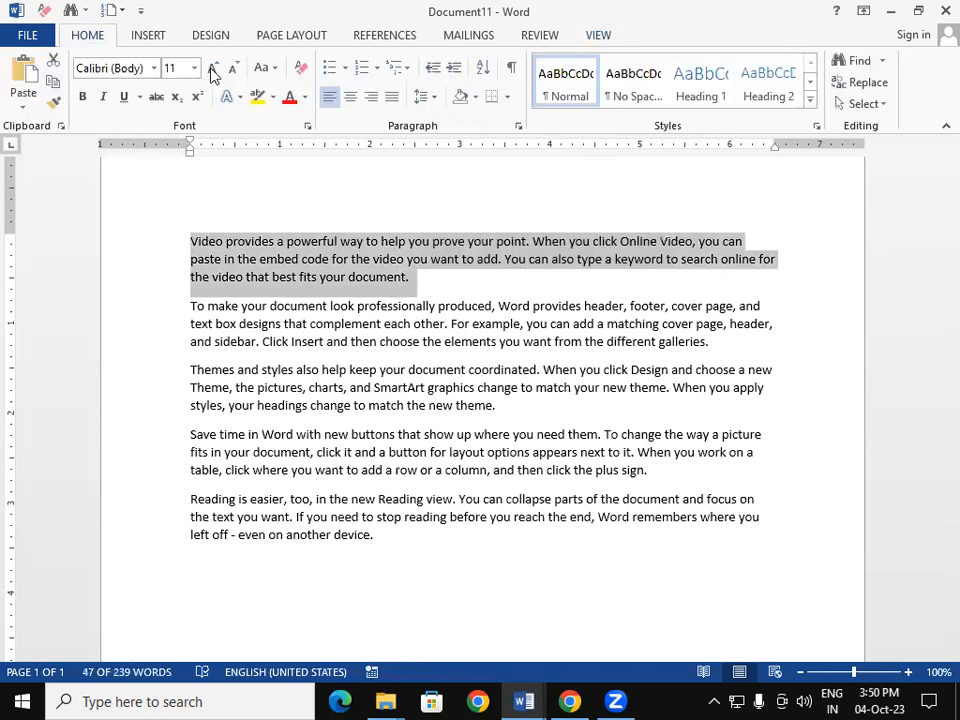
left_click(212, 70)
left_click(212, 70)
left_click(212, 70)
left_click(212, 70)
left_click(212, 70)
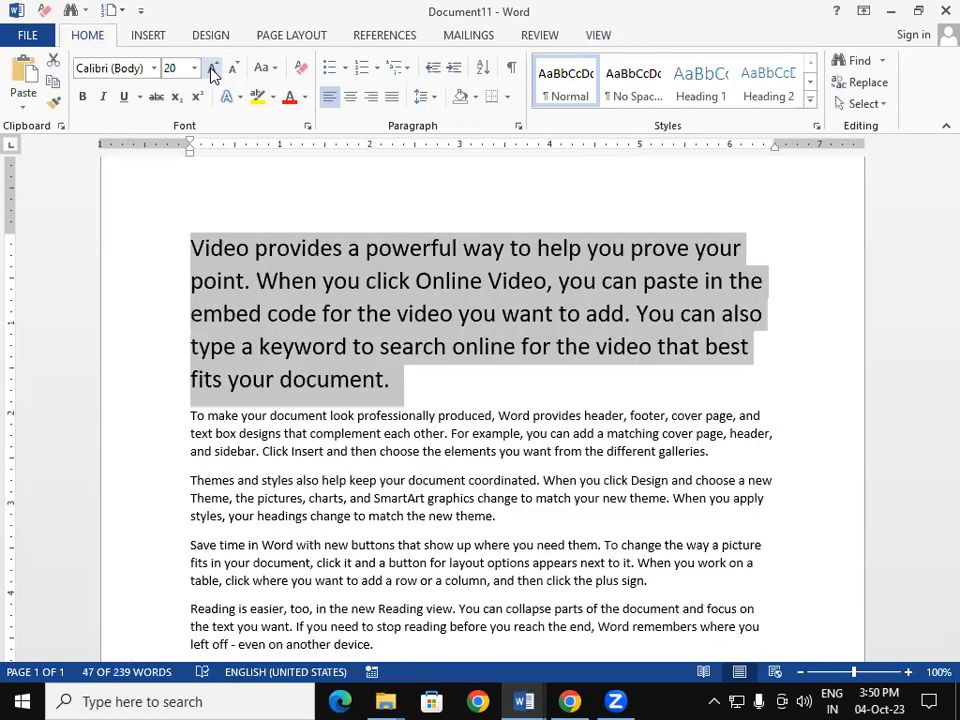
left_click(476, 498)
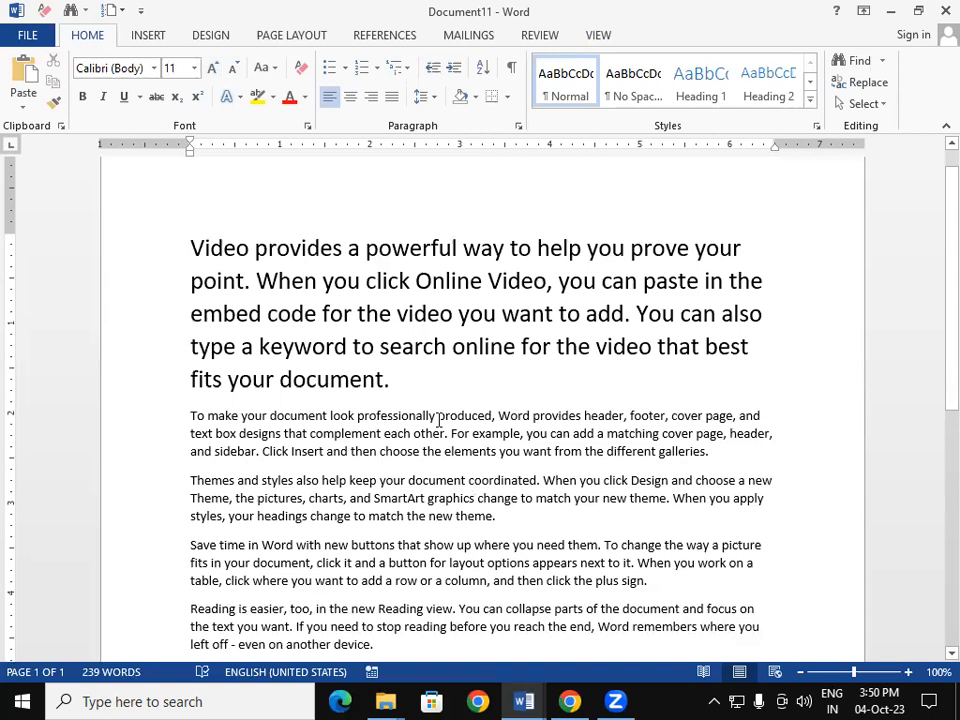
Open a second window of the current document, and close the Document7 and Document1 windows.
left_click(597, 35)
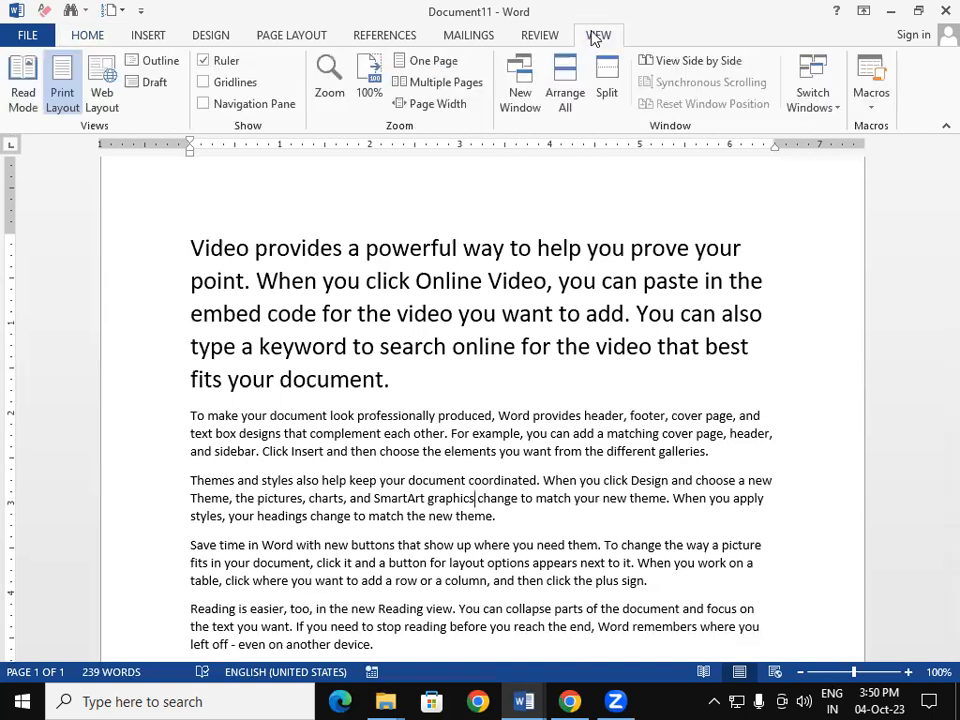
left_click(520, 95)
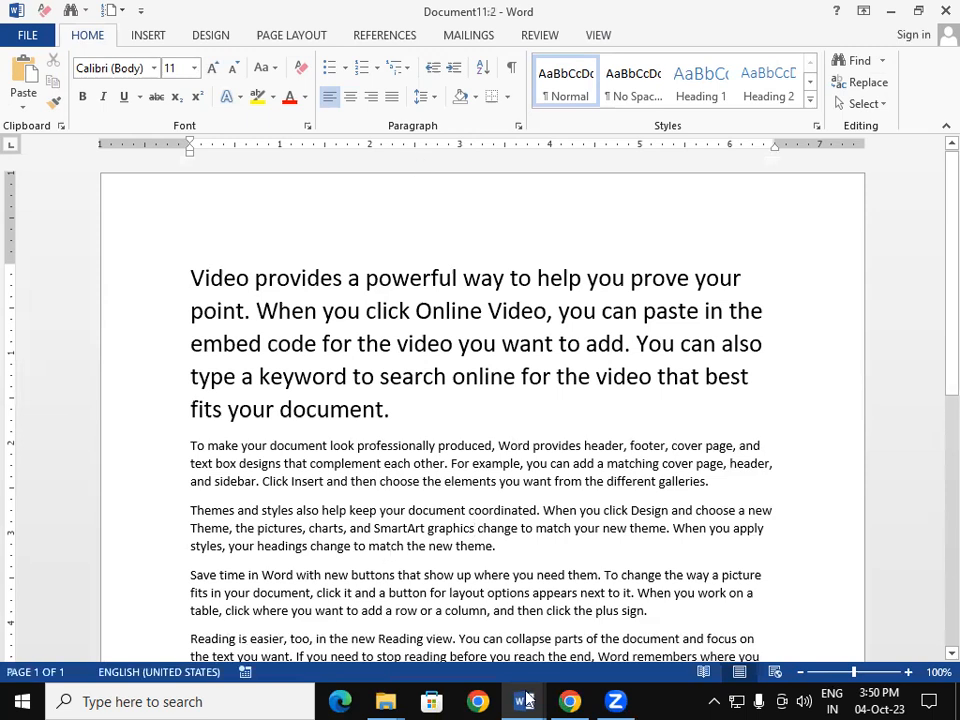
mouse_move(526, 700)
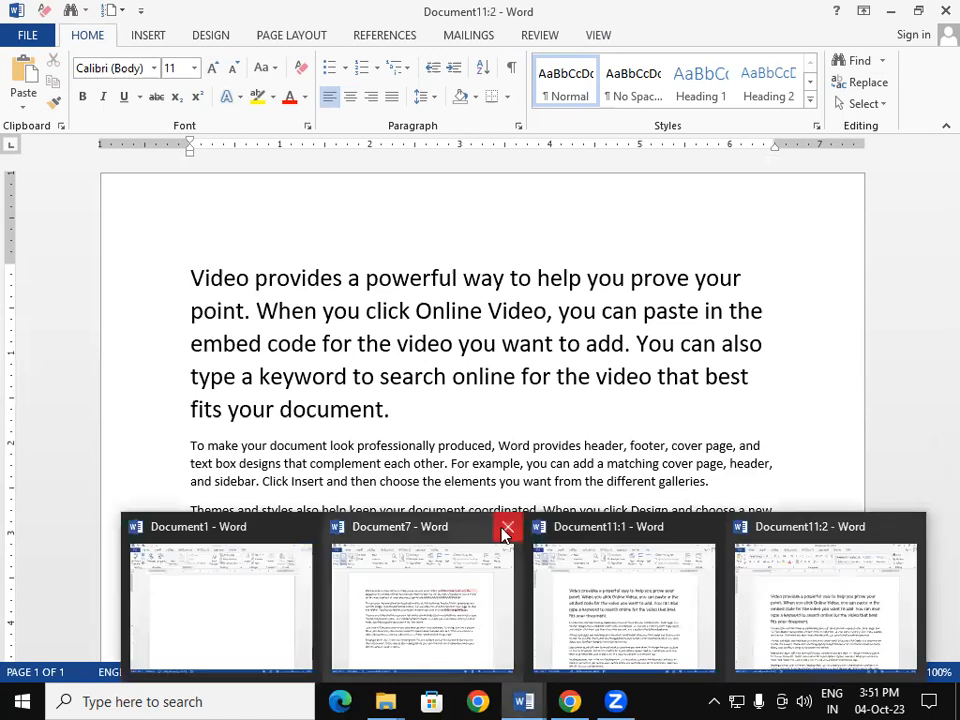
left_click(503, 530)
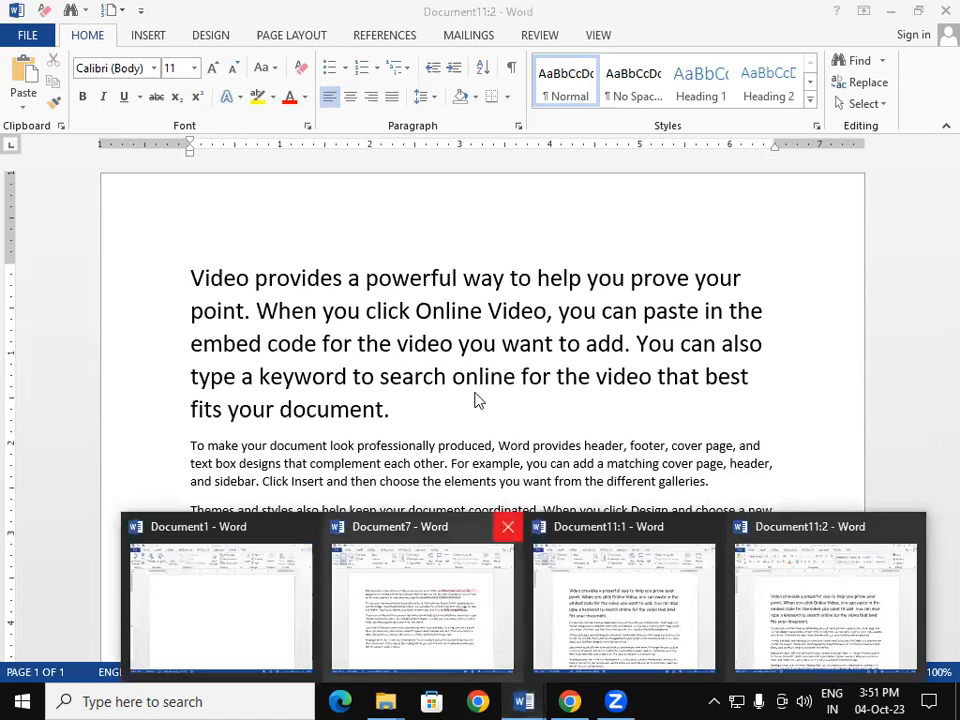
left_click(508, 526)
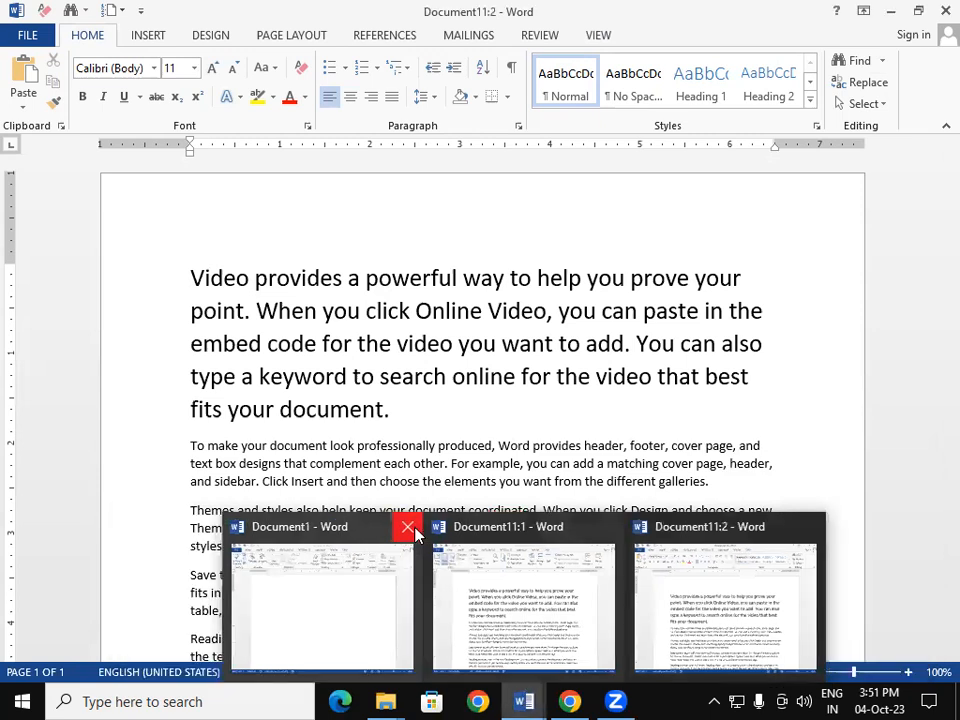
left_click(416, 535)
left_click(490, 388)
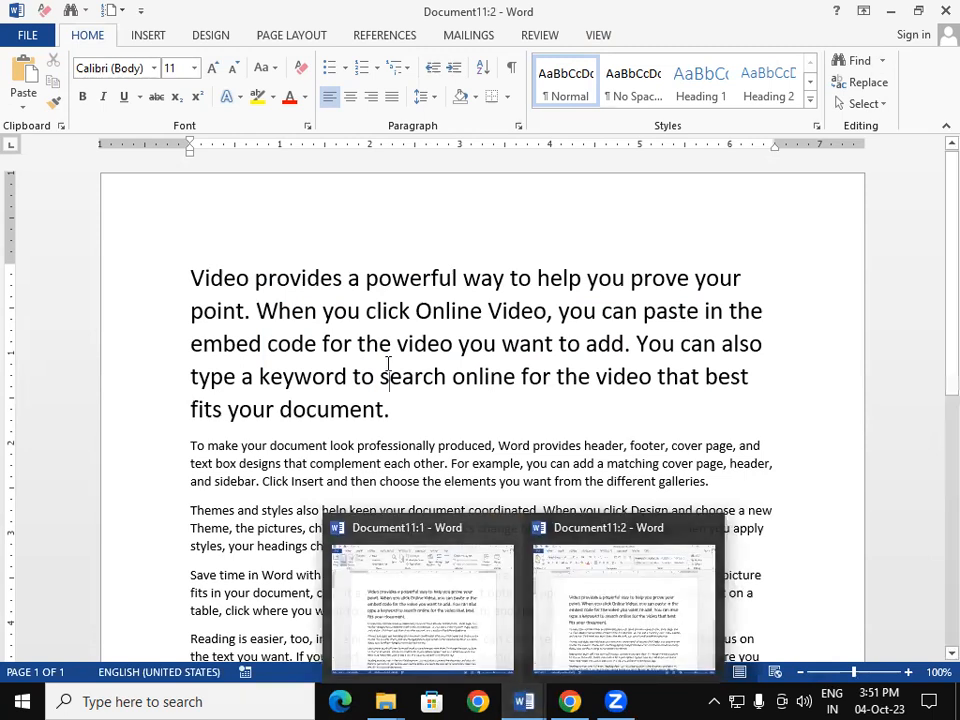
Highlight "Video provides a powerful way to help you" in yellow in the Document11:2 window.
left_click(192, 278)
left_click(628, 279, "shift")
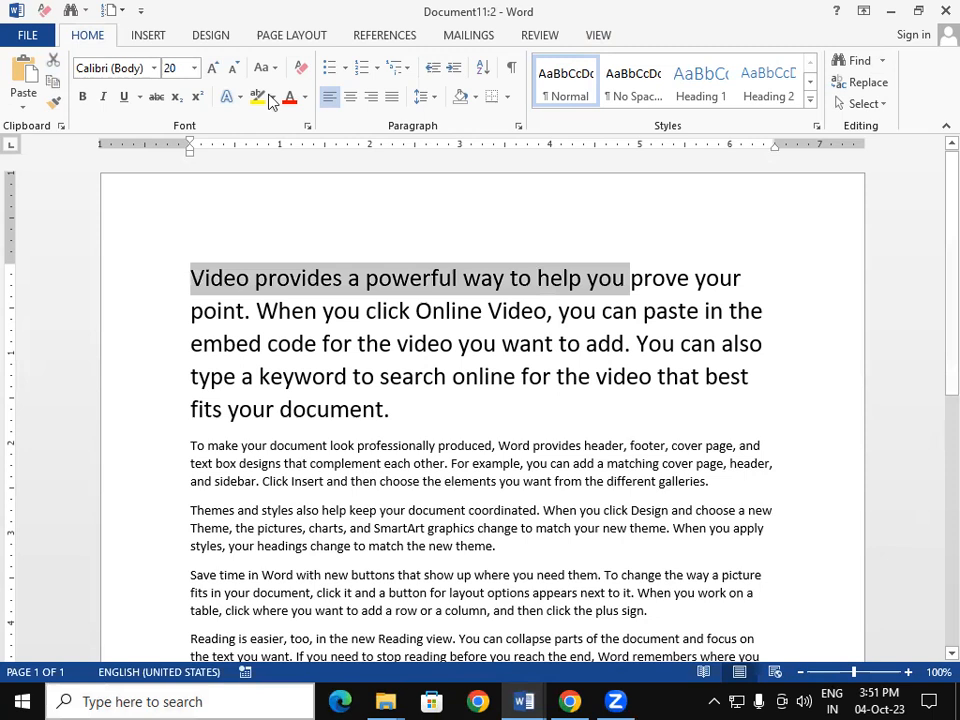
left_click(206, 253)
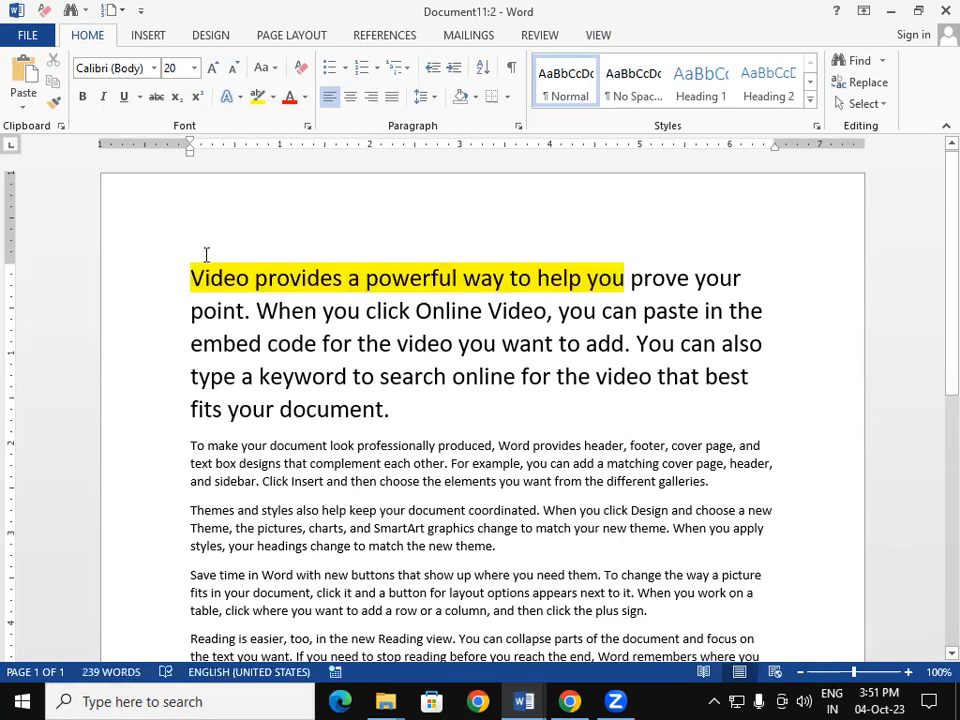
Set the highlighted opening words to 26 pt bold, and check the change in both windows' previews.
left_click(592, 285, "shift")
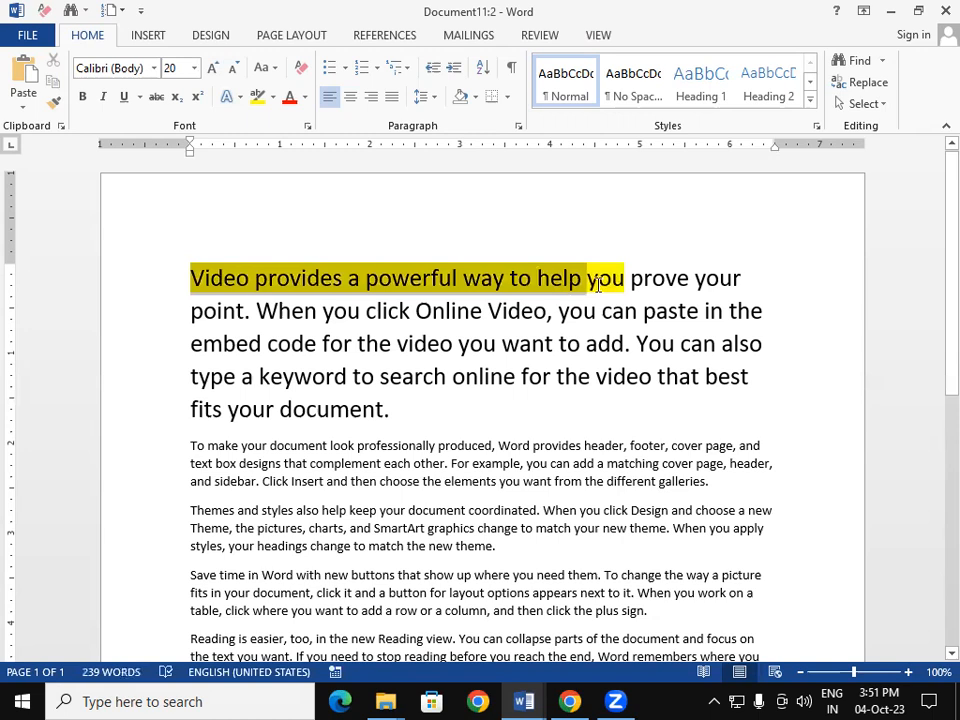
triple_click(212, 70)
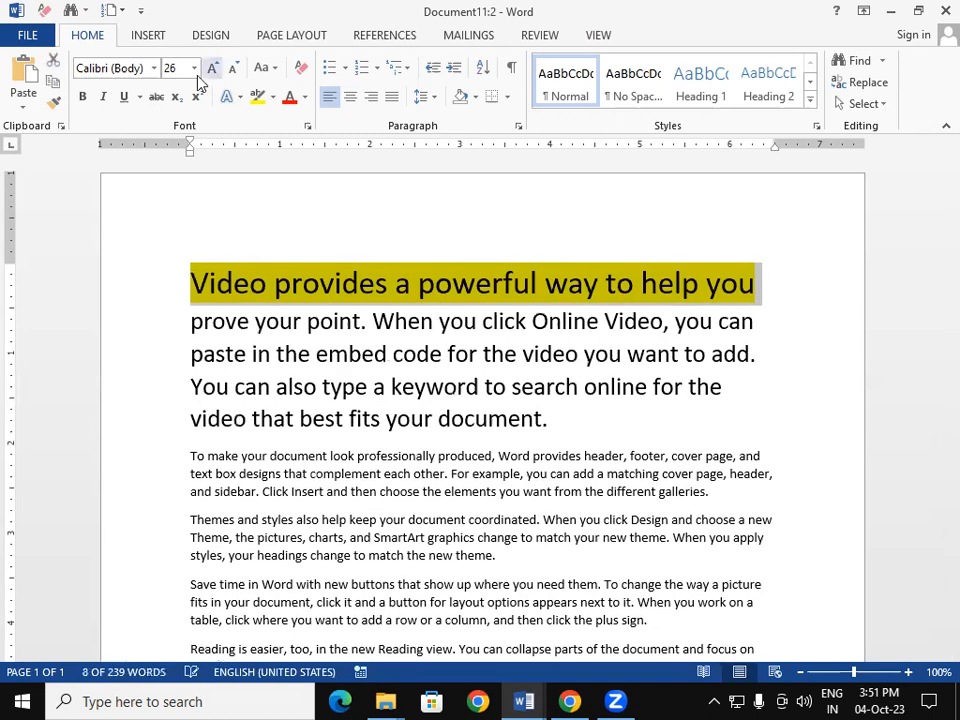
left_click(82, 96)
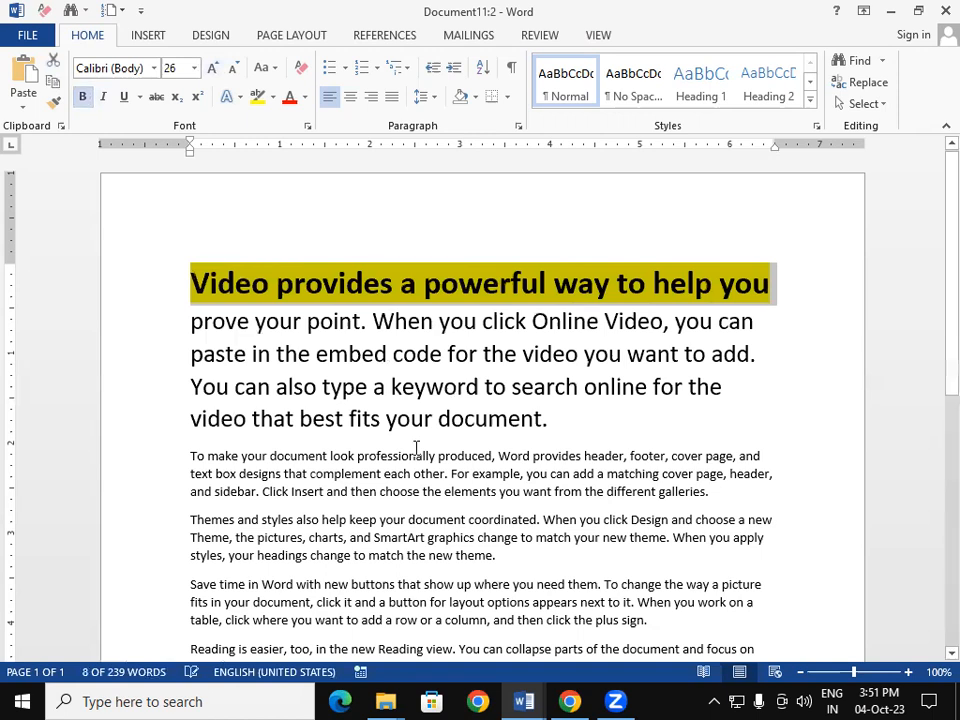
left_click(527, 700)
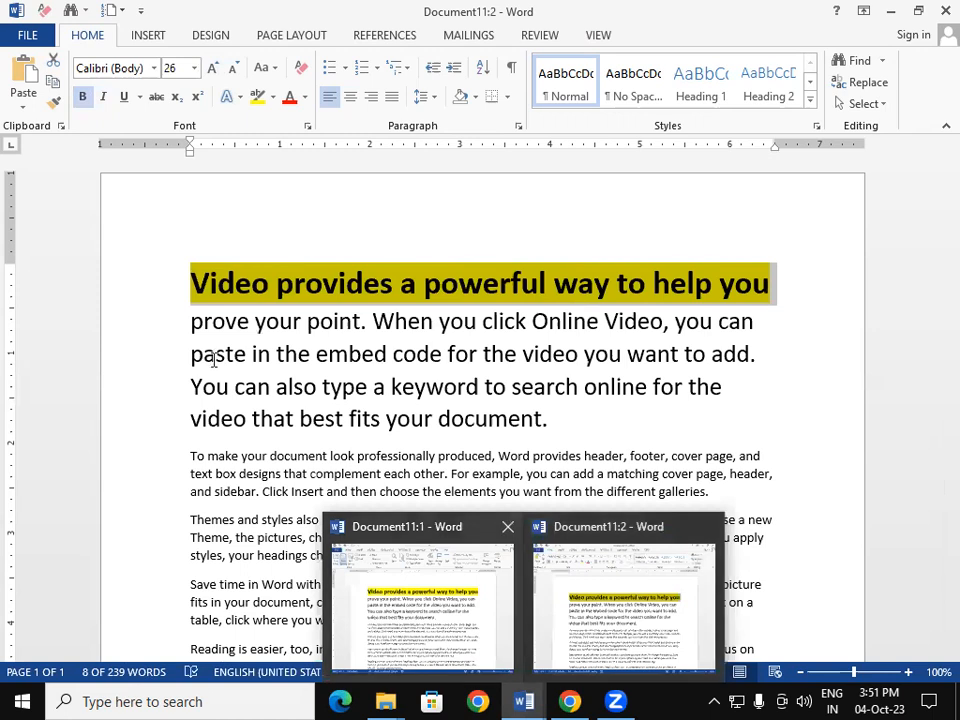
Format the first paragraph's text from "paste in the embed code" to its end as red, bold and 22 pt, and compare both window previews.
left_click_drag(213, 360, 540, 418)
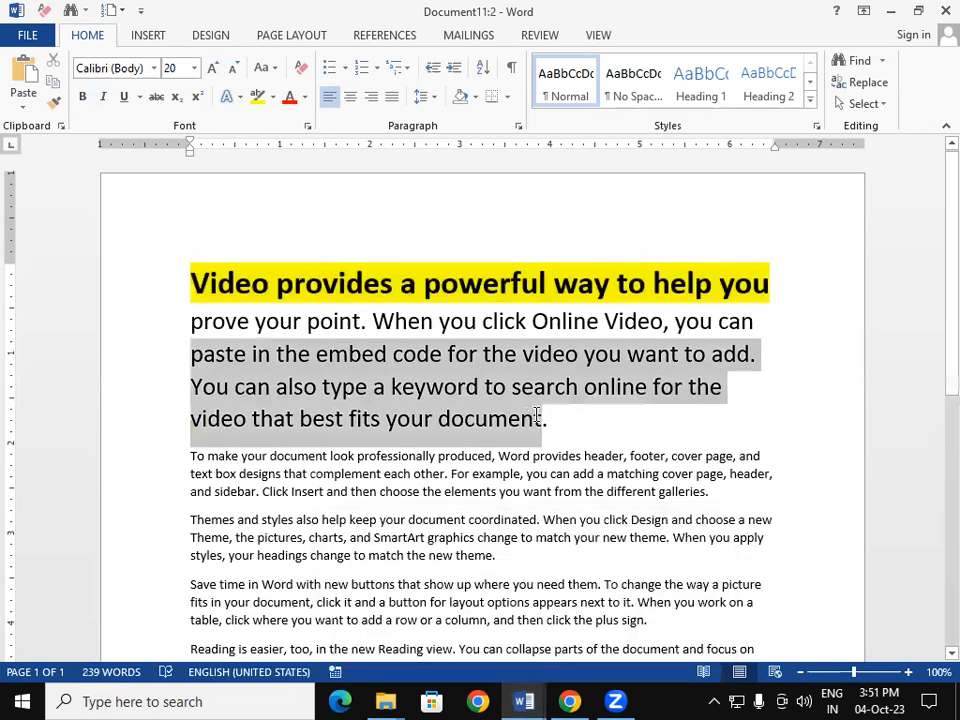
left_click(292, 102)
left_click(81, 97)
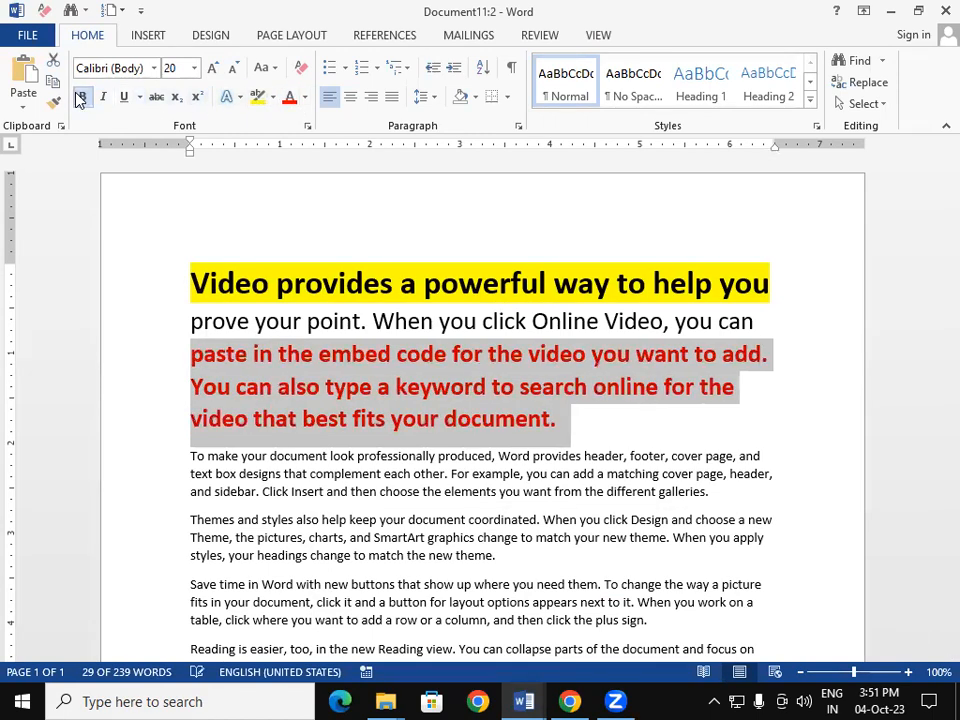
left_click(212, 68)
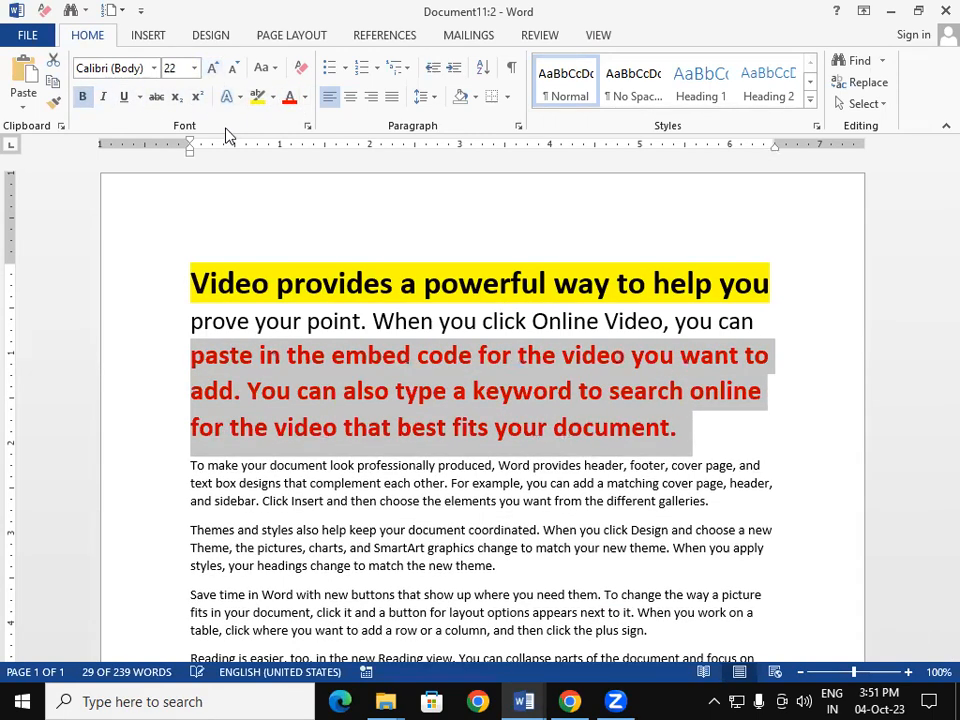
left_click(533, 700)
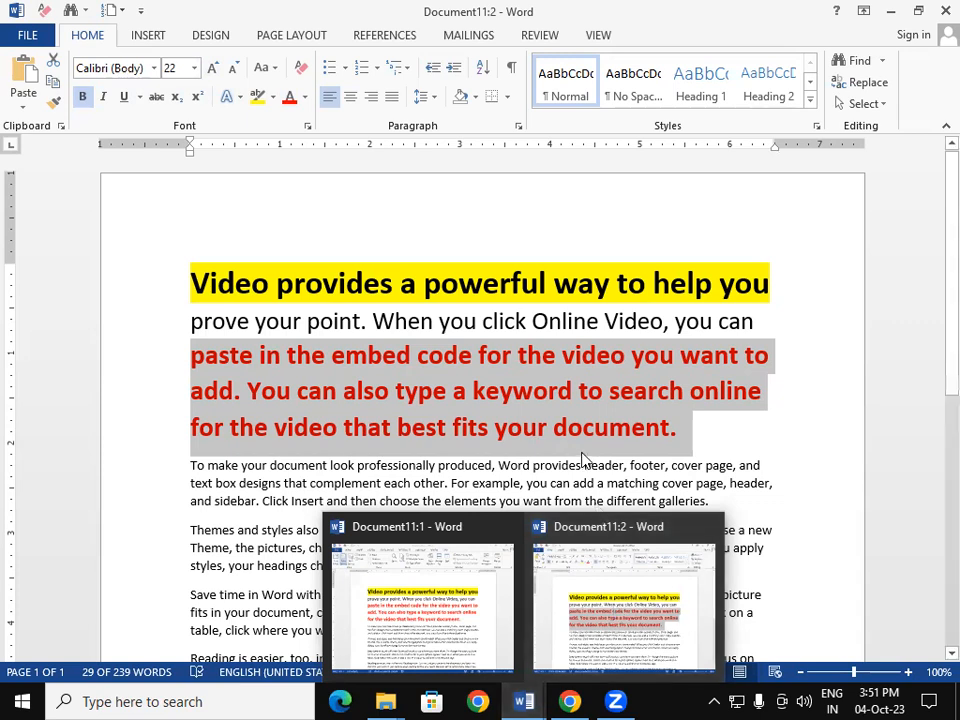
mouse_move(528, 699)
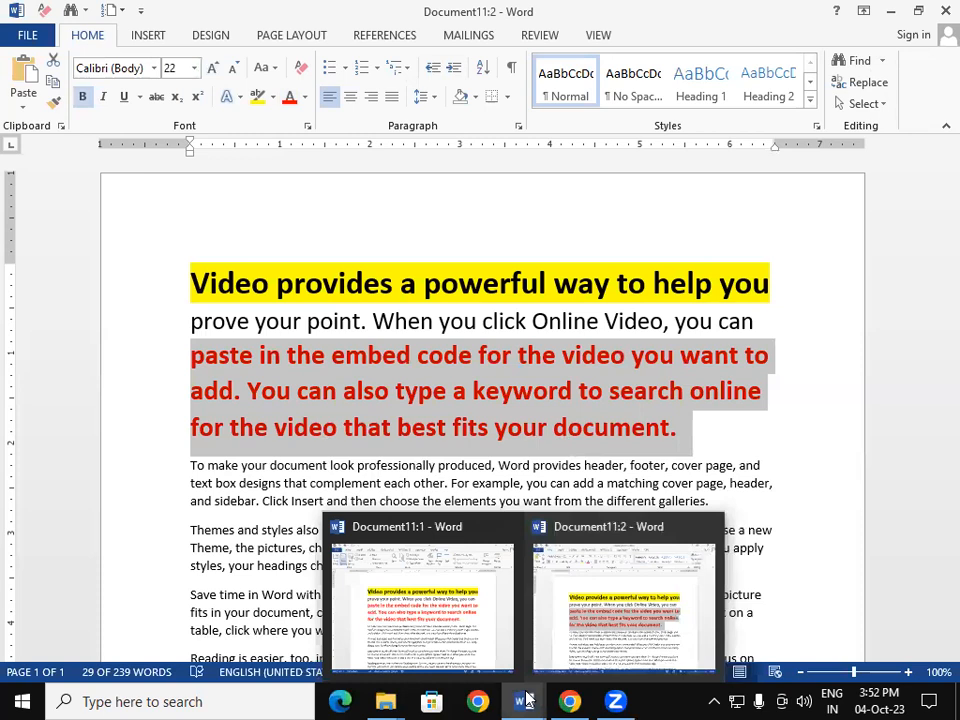
Tile the two windows of the document on screen with Arrange All.
left_click(522, 427)
left_click(598, 36)
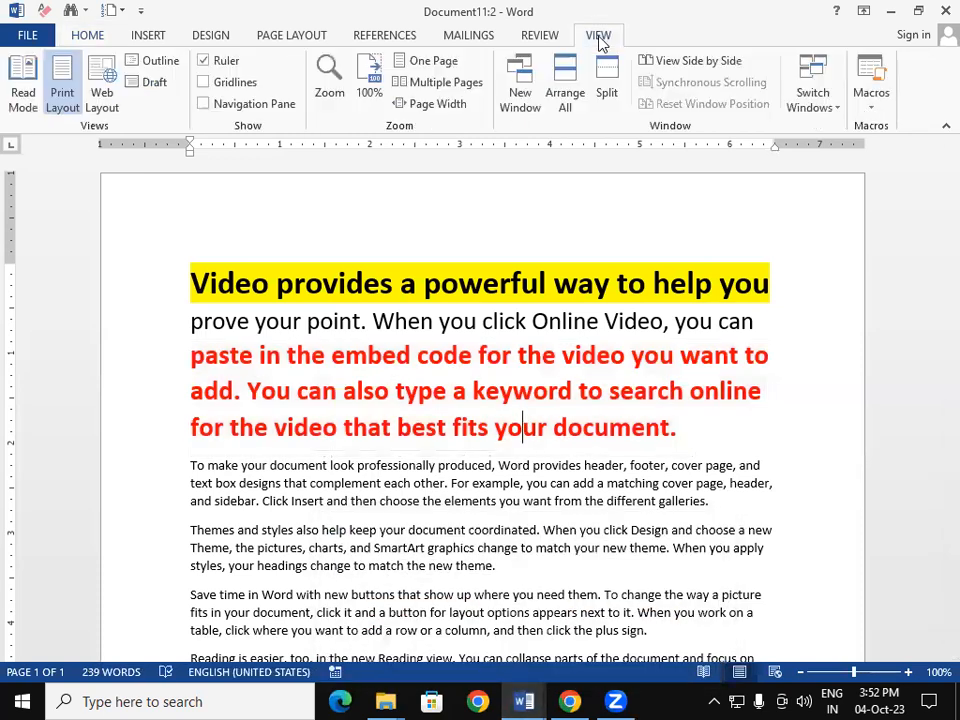
left_click(561, 90)
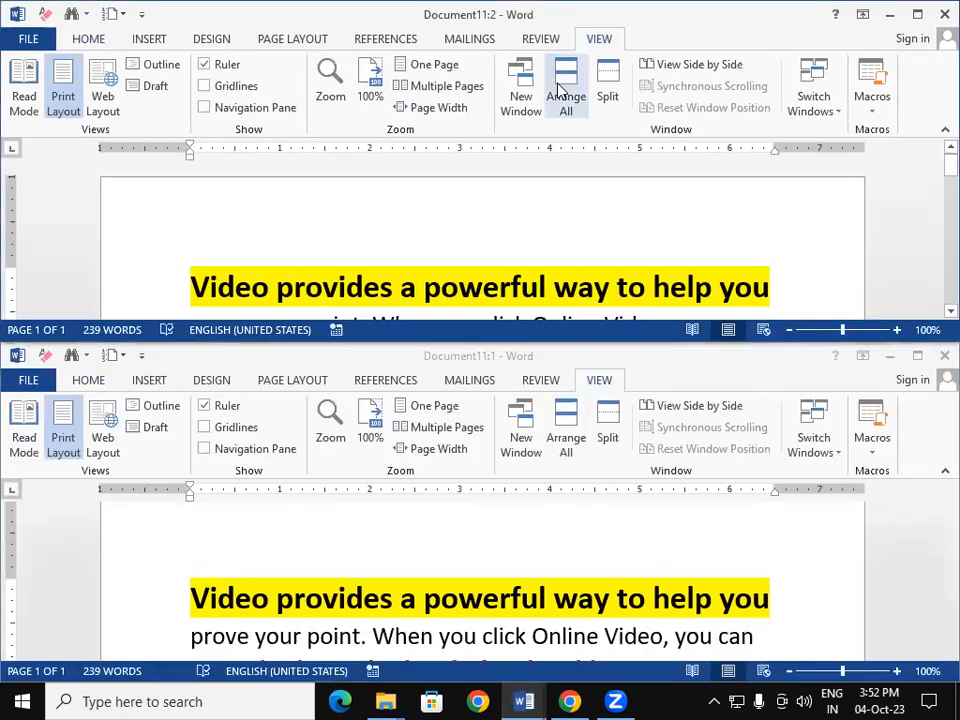
Enlarge the word "buttons" in the fourth paragraph to 28 pt in the Document11:2 window.
scroll(418, 252, "down", 3)
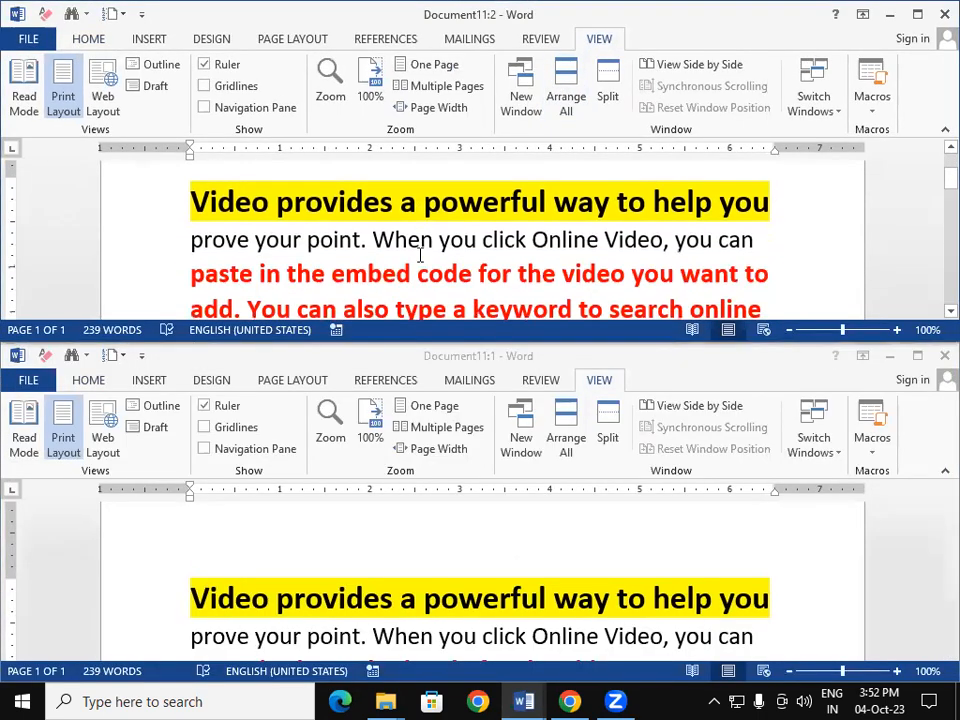
scroll(410, 242, "up", 1)
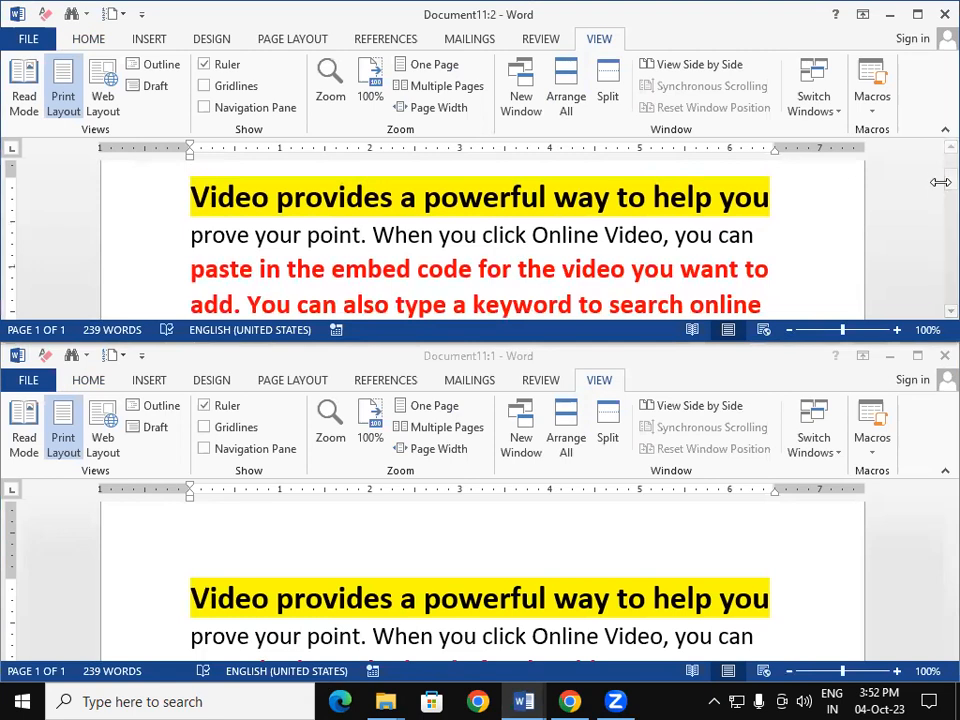
scroll(933, 212, "down", 2)
scroll(703, 216, "down", 4)
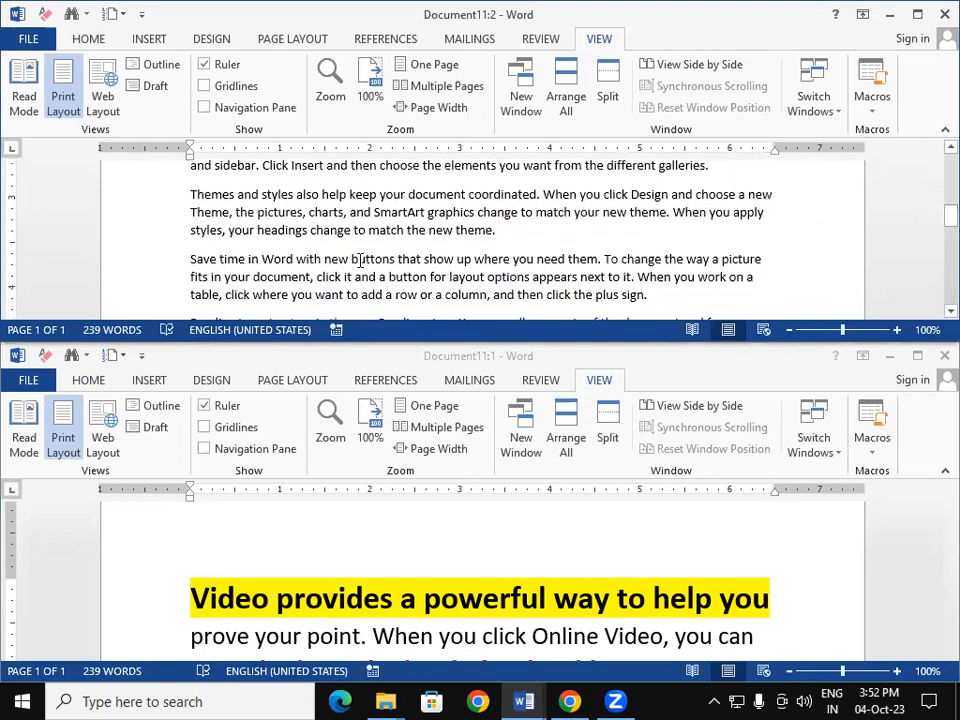
left_click_drag(352, 258, 396, 258)
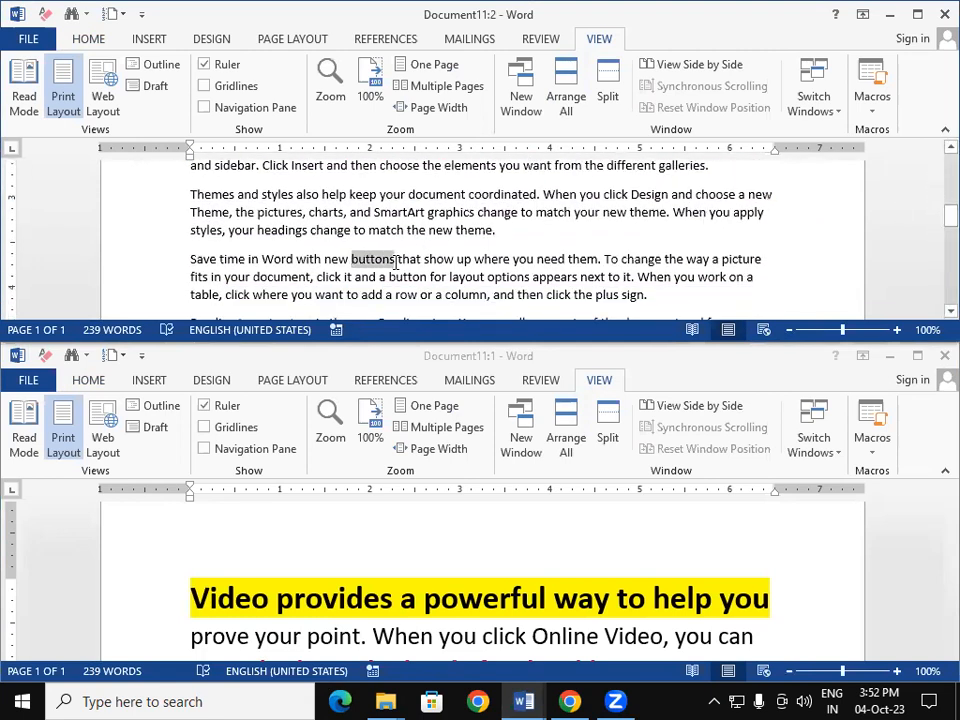
left_click(86, 40)
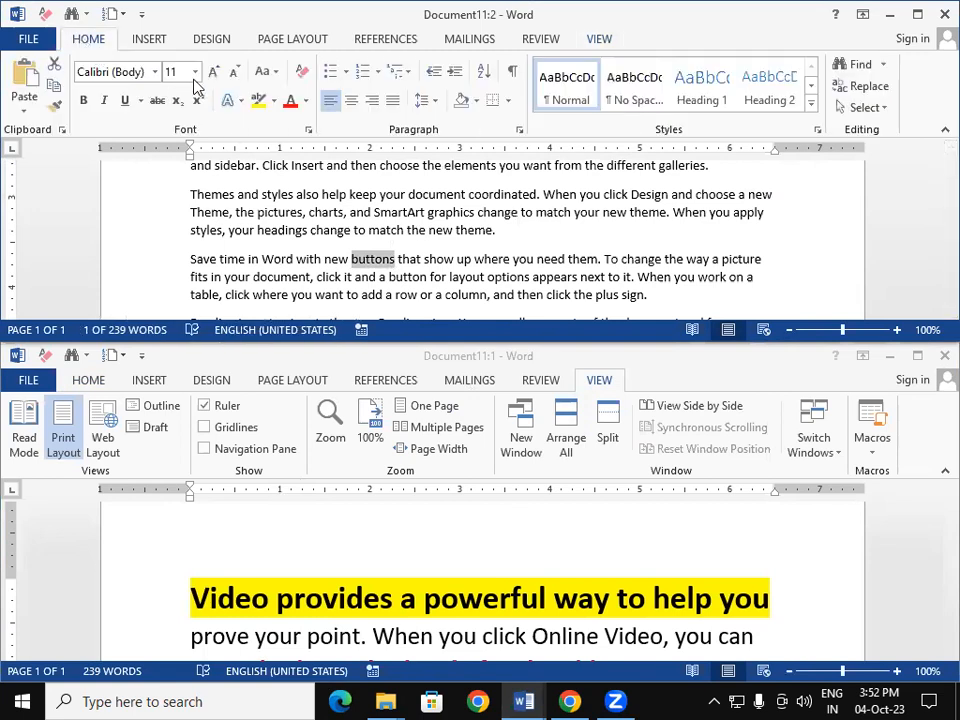
left_click(210, 72)
left_click(210, 72)
left_click(210, 72)
left_click(210, 72)
left_click(210, 72)
left_click(210, 72)
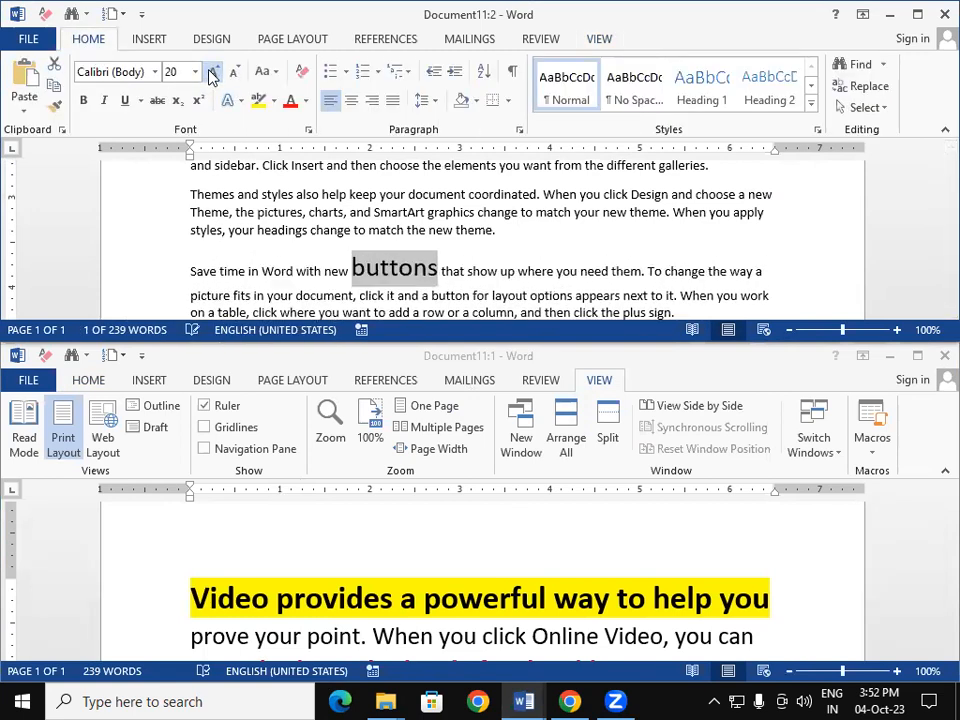
left_click(210, 72)
left_click(210, 72)
left_click(210, 72)
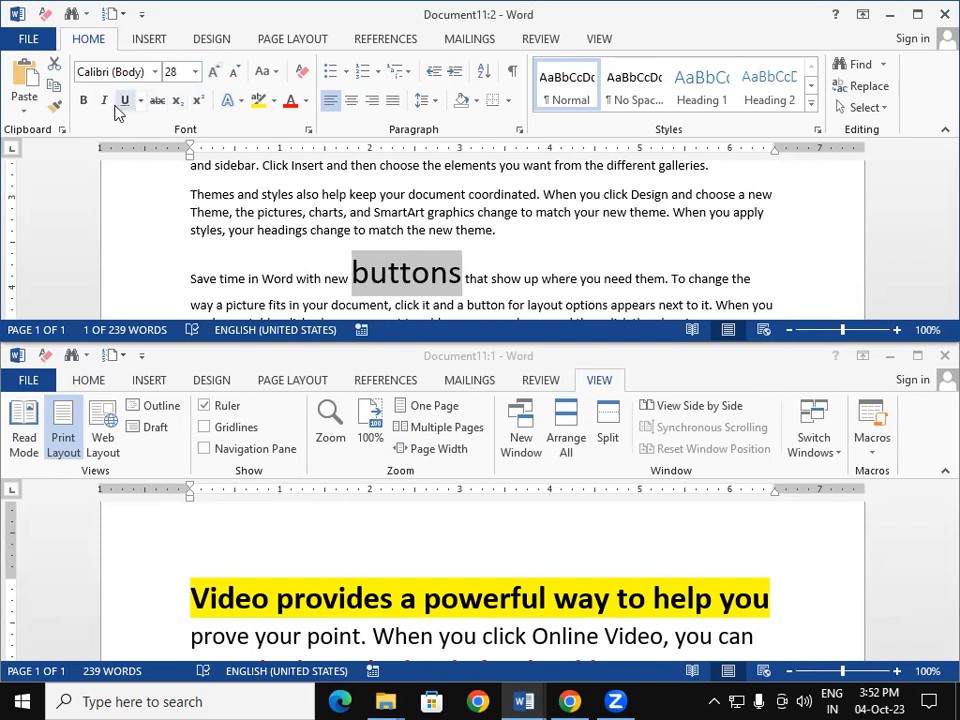
Make the enlarged word "buttons" bold and green, and deselect it.
left_click(84, 101)
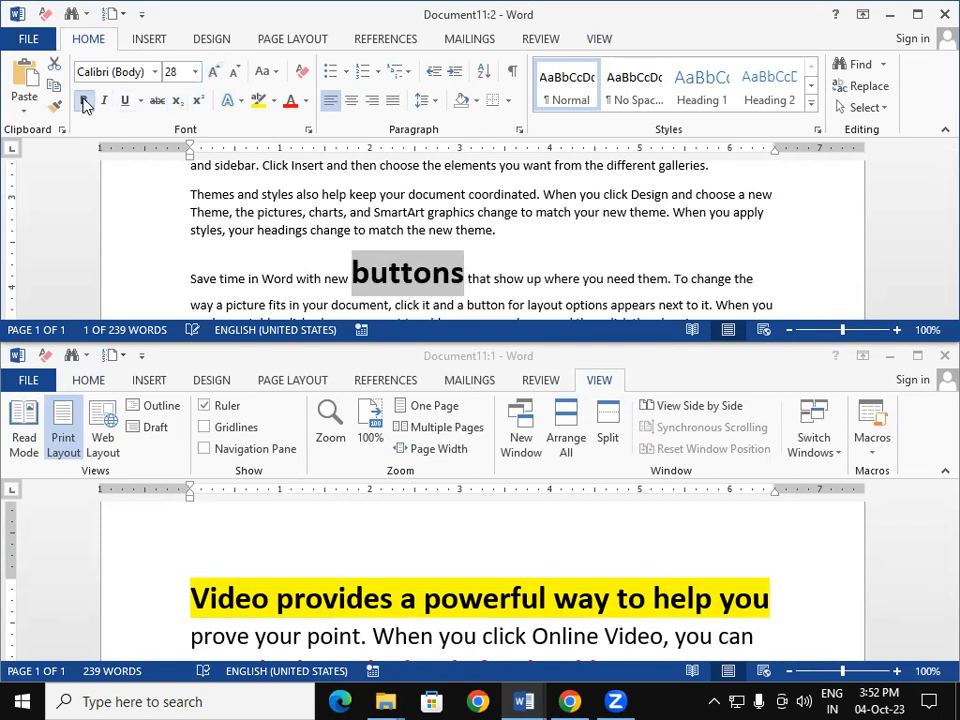
left_click(305, 101)
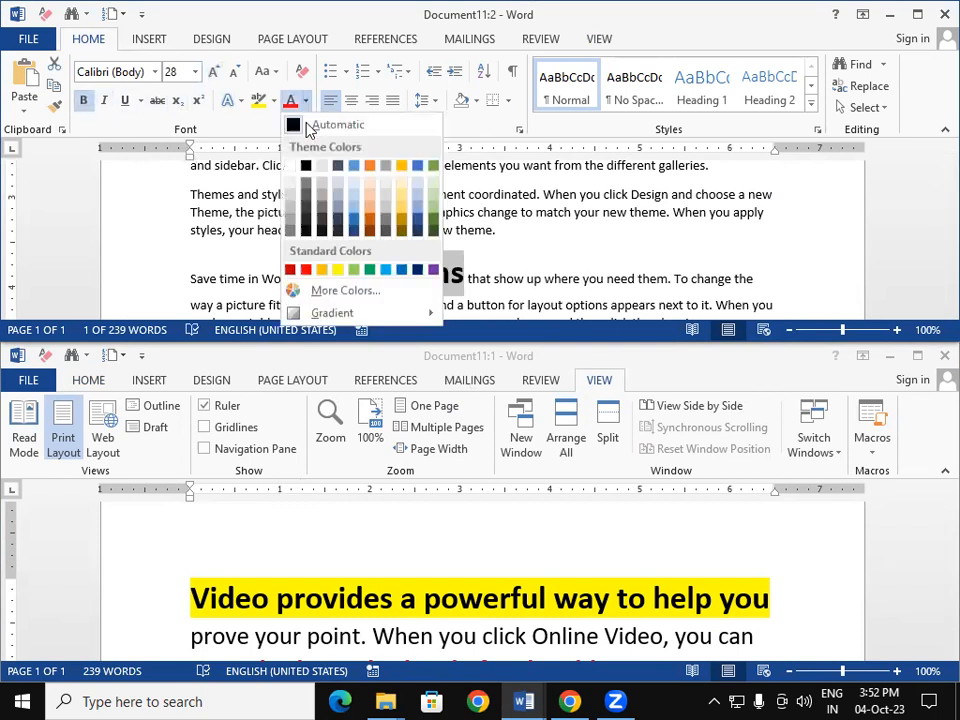
left_click(370, 270)
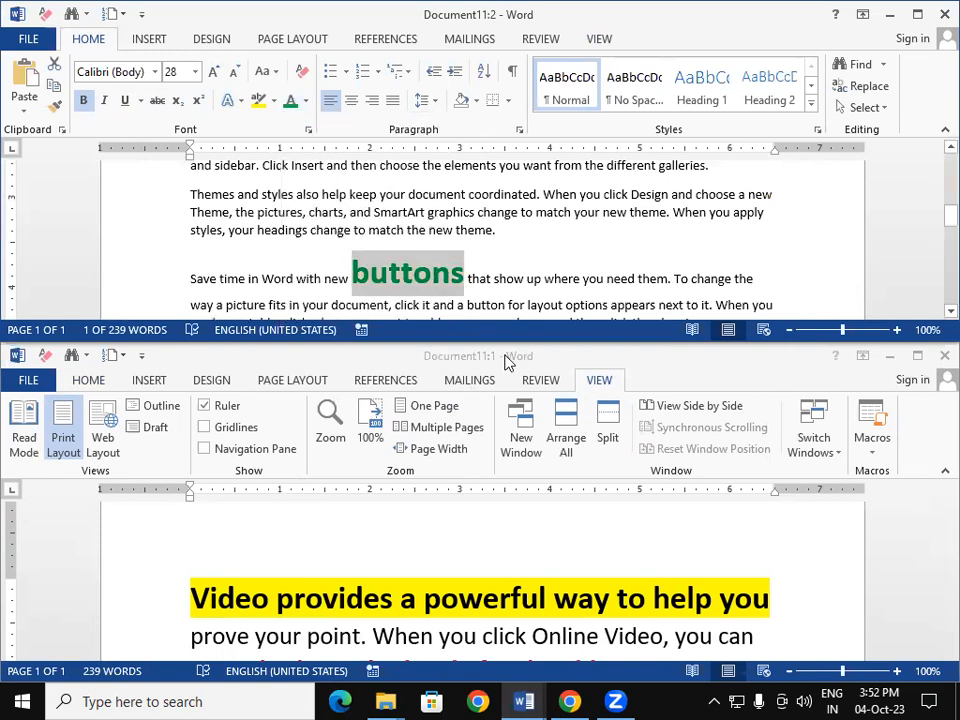
left_click(565, 216)
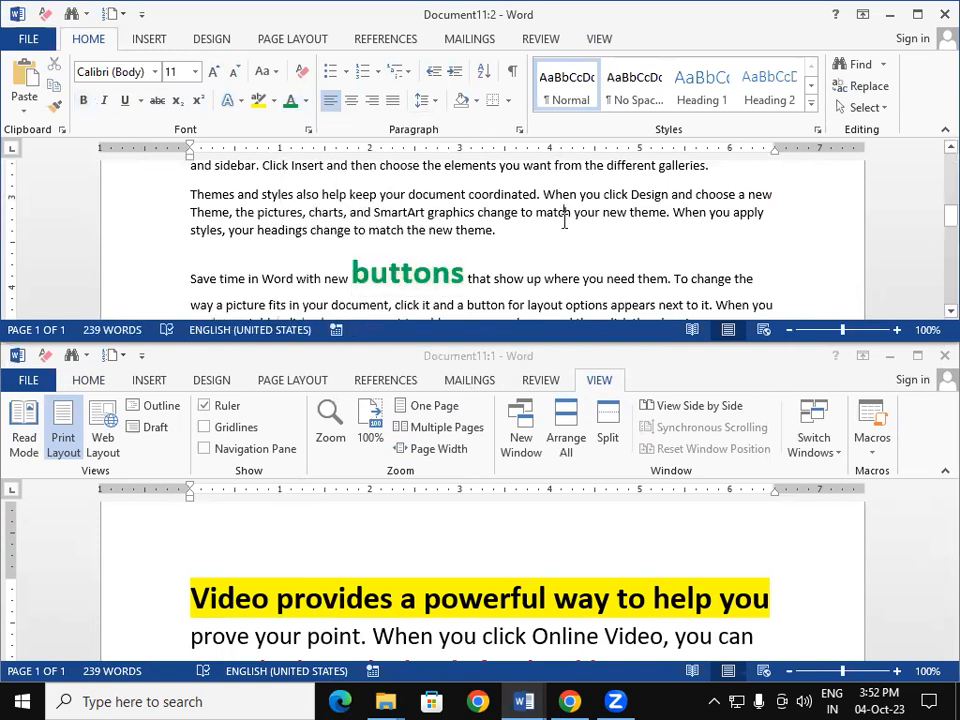
Compare the green word "buttons" and its surrounding paragraphs in the two tiled windows, selecting short passages in each.
scroll(681, 546, "down", 4)
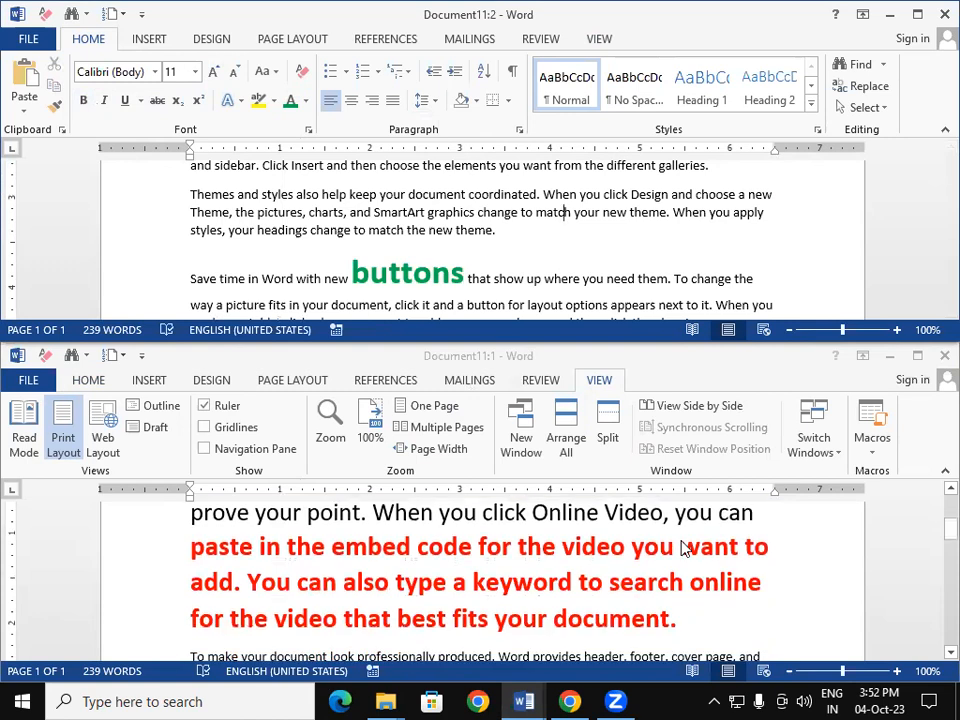
scroll(681, 546, "down", 3)
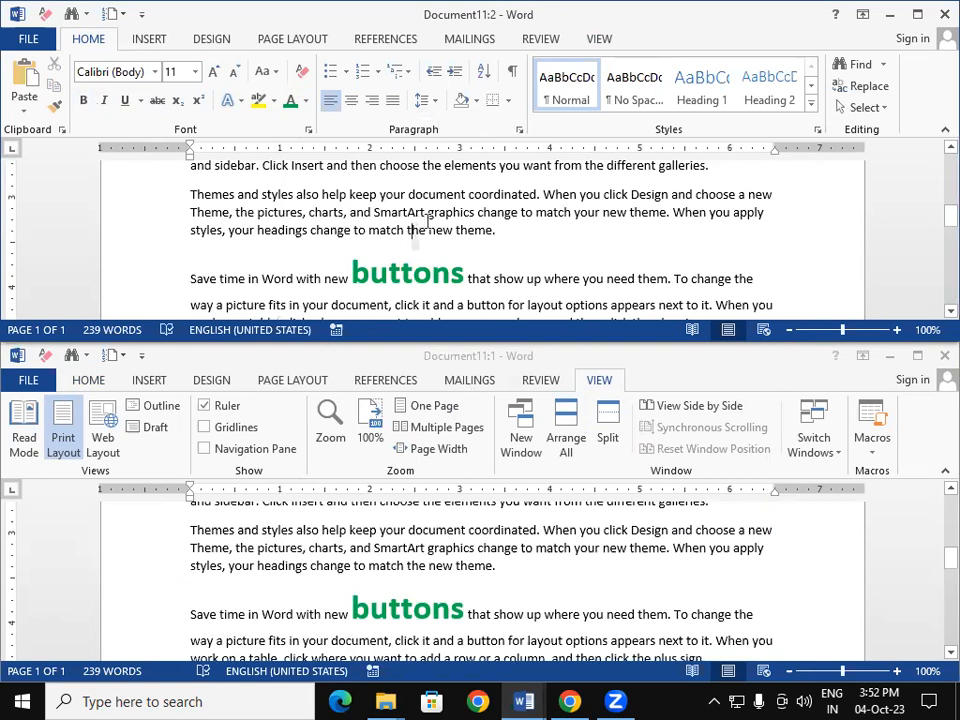
left_click_drag(410, 230, 592, 229)
left_click(507, 615)
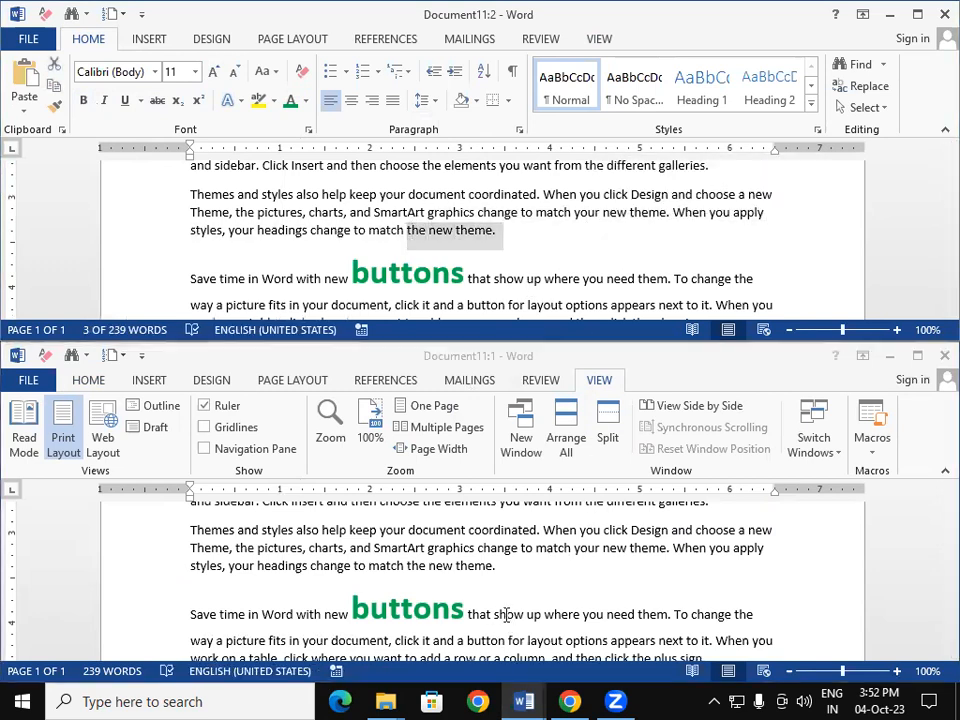
left_click_drag(545, 615, 605, 620)
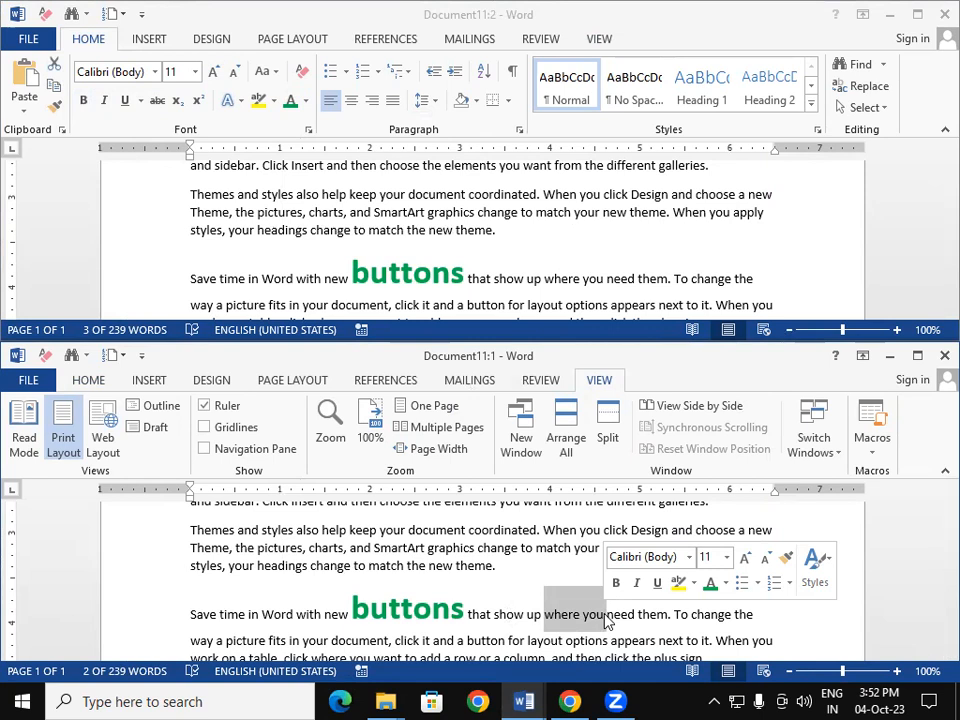
Maximize the Document11:1 window and close the Document11:2 window.
left_click(917, 356)
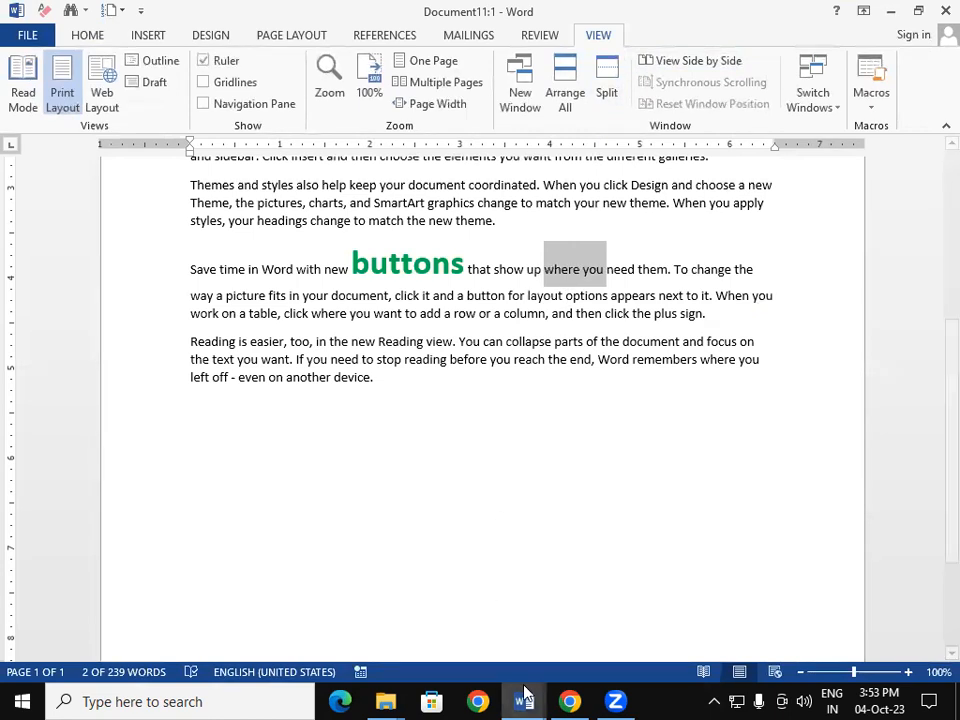
mouse_move(524, 701)
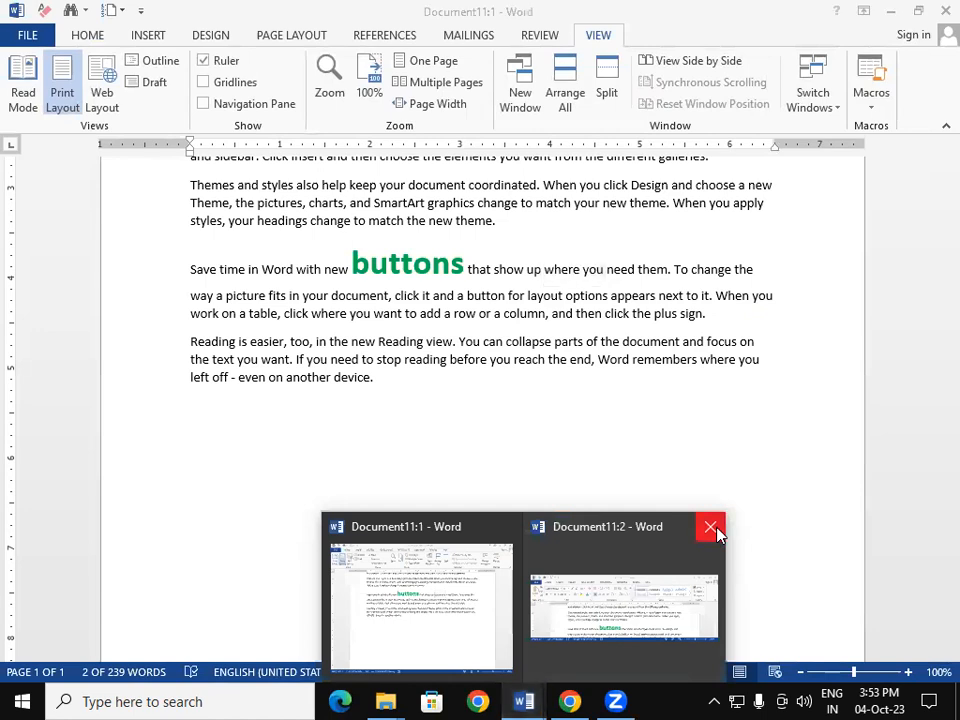
left_click(713, 530)
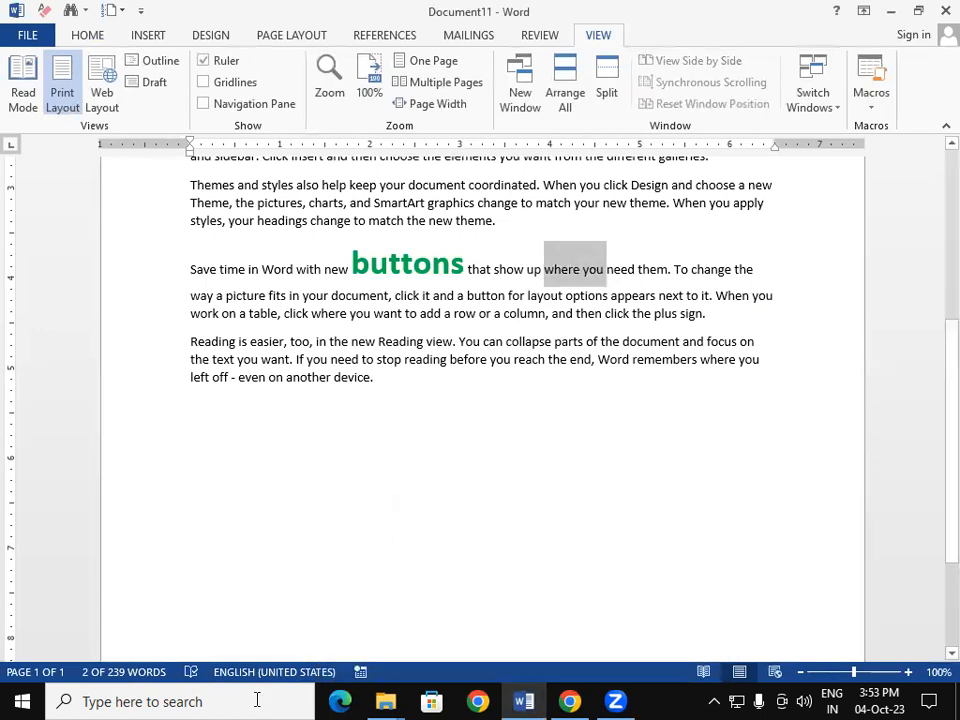
Open a second window of the document with New Window, and switch back to Document11:1.
left_click(515, 95)
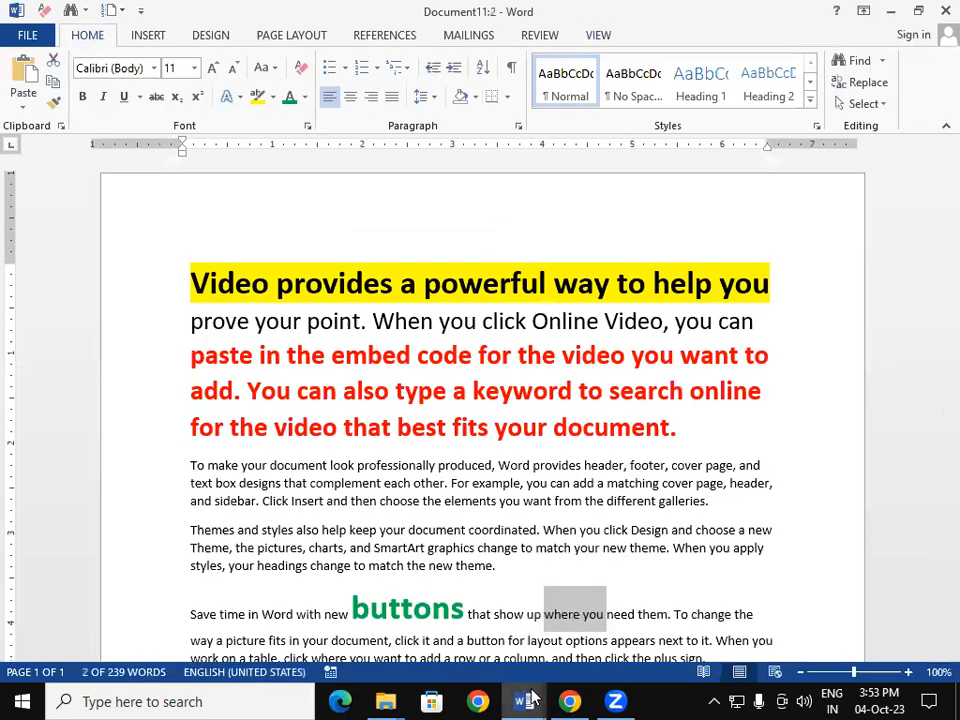
mouse_move(531, 697)
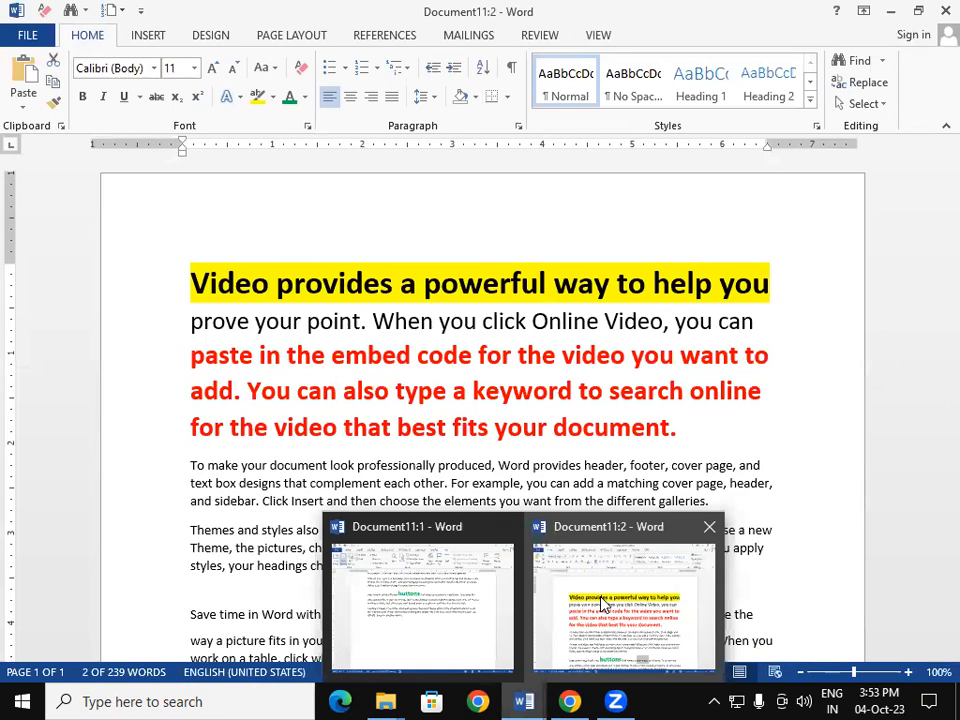
left_click(418, 596)
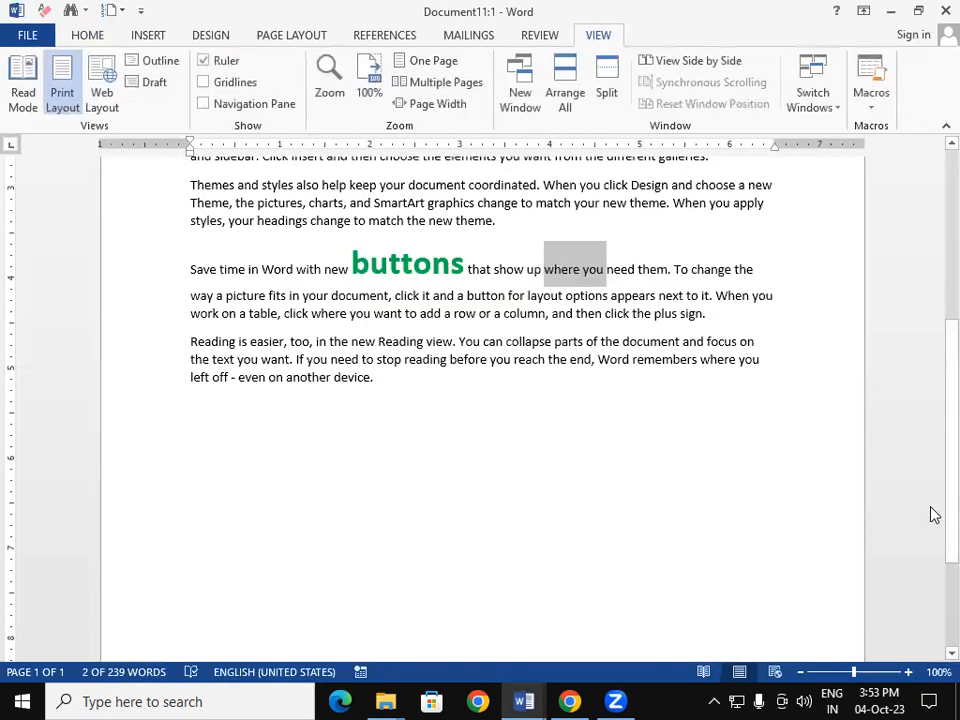
Enlarge the second paragraph, starting "To make your document look", to 18 pt in the Document11:1 window.
scroll(935, 306, "up", 5)
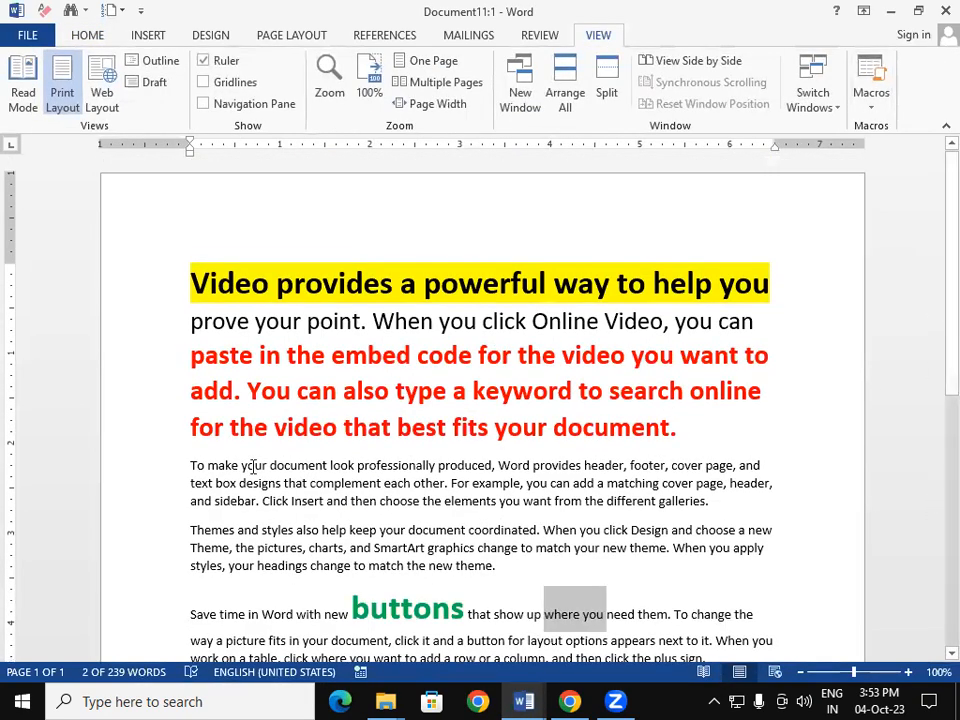
left_click_drag(191, 465, 722, 507)
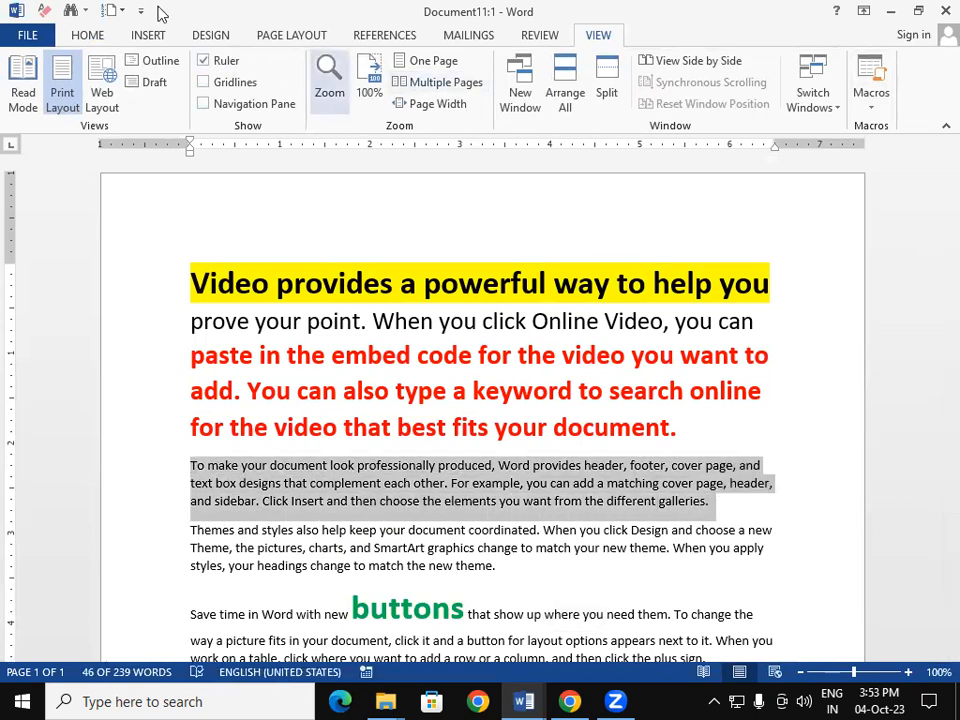
left_click(88, 40)
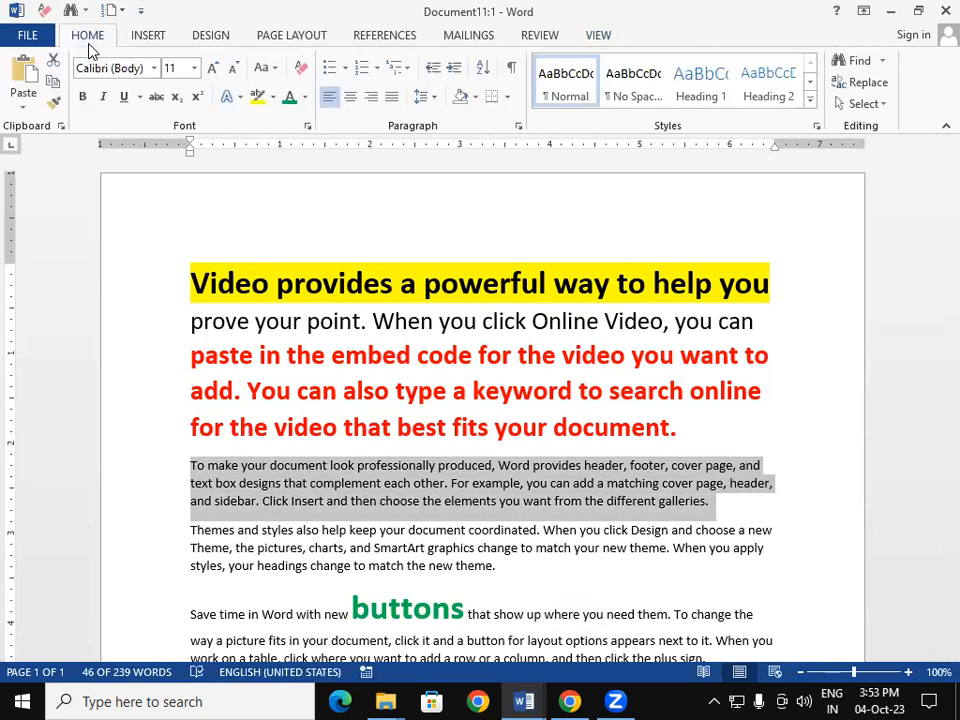
left_click(212, 68)
left_click(212, 68)
left_click(212, 68)
left_click(212, 68)
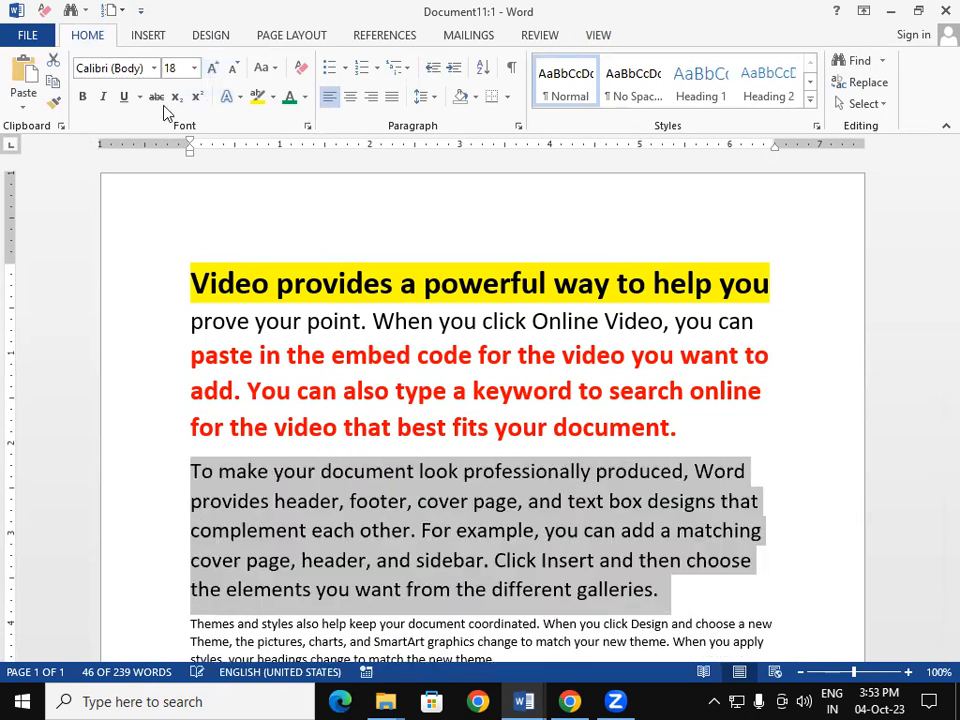
Make the second paragraph bold and apply the blue outlined text effect with a shadow.
left_click(82, 96)
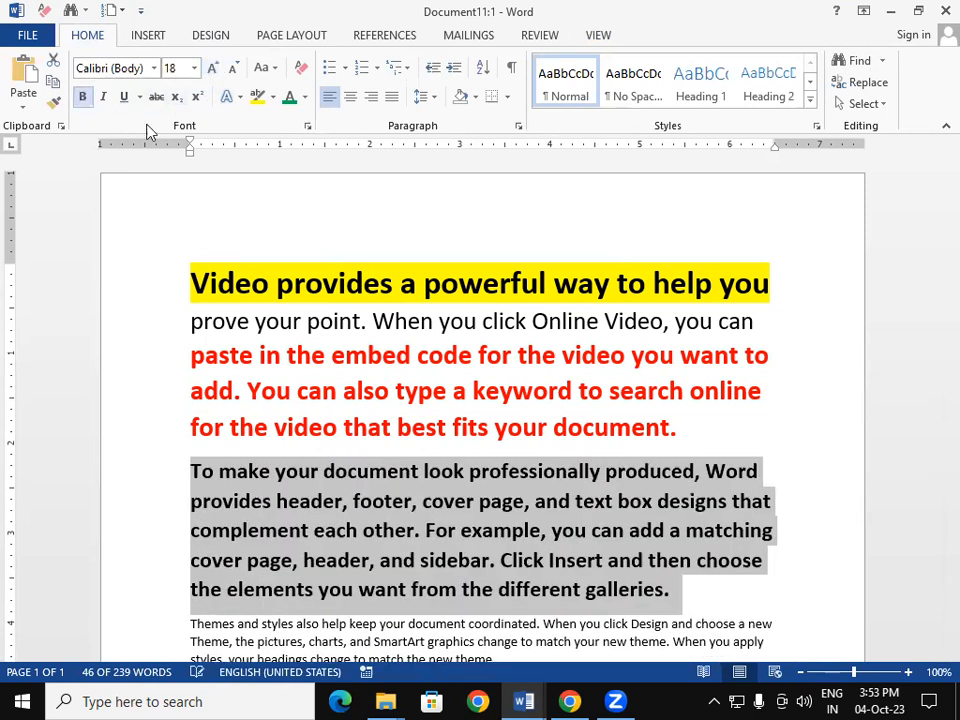
left_click(238, 98)
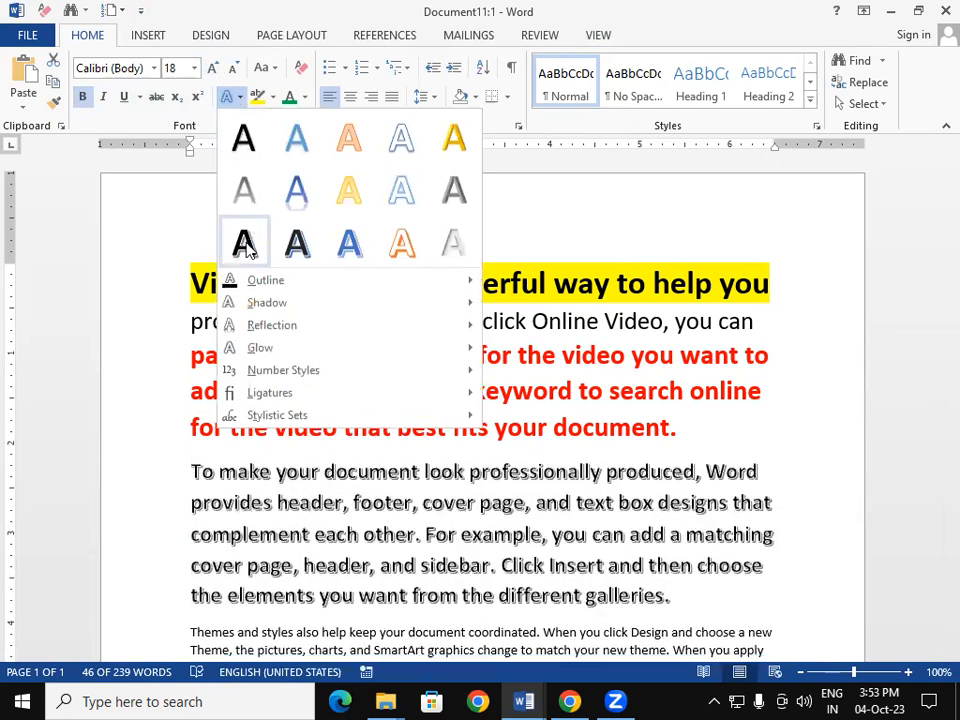
left_click(369, 244)
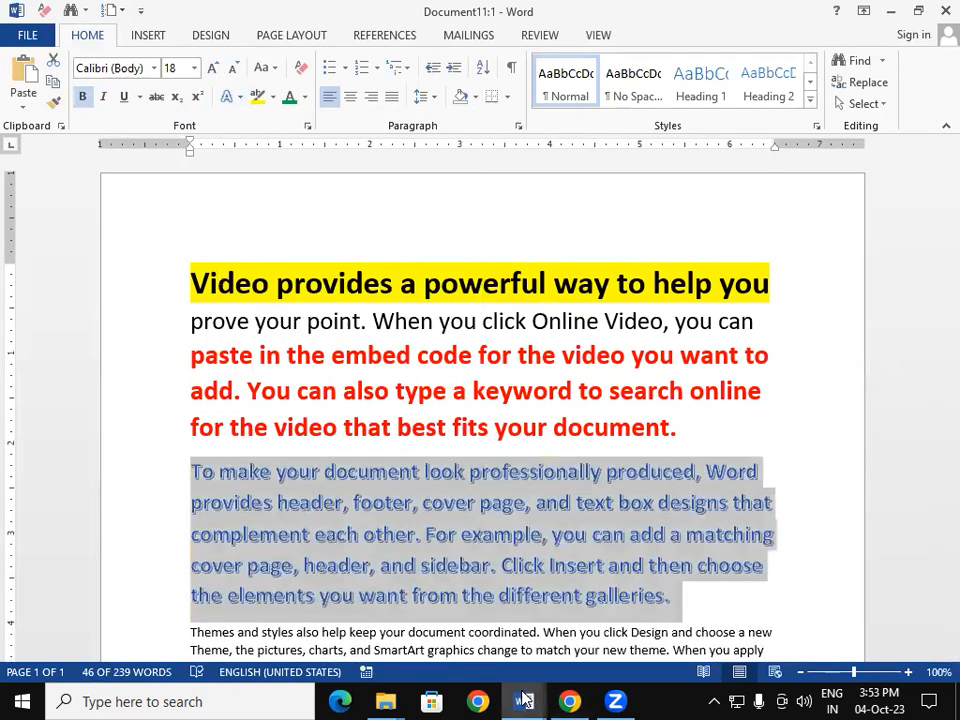
Switch to the Document11:2 window and tile both document windows with Arrange All.
mouse_move(522, 700)
left_click(665, 617)
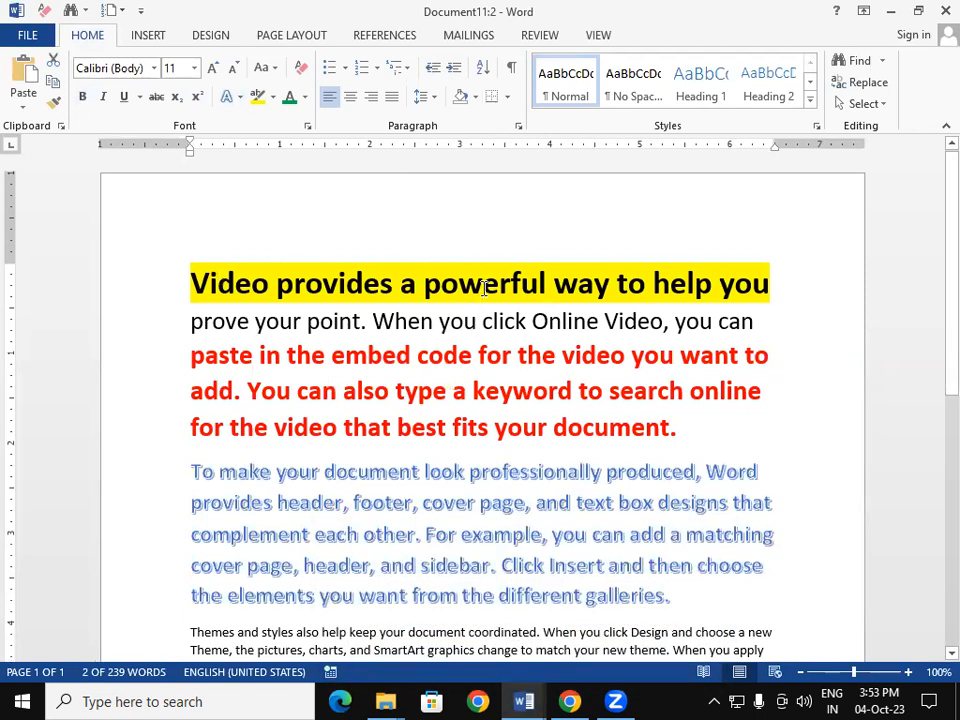
left_click(598, 35)
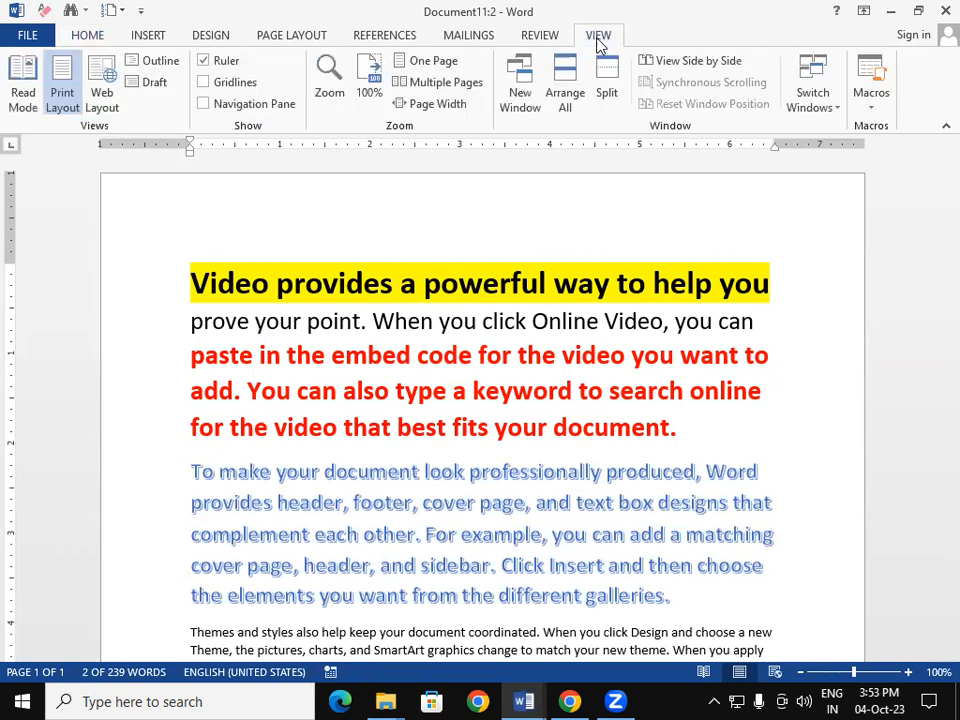
left_click(566, 96)
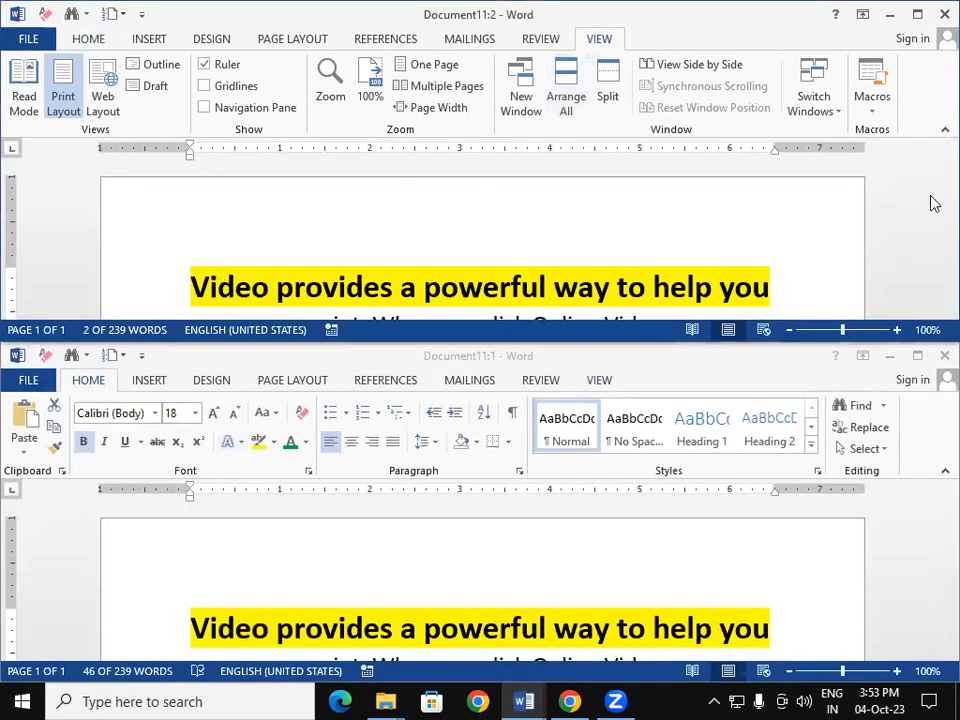
Compare the blue second paragraph in both tiled windows, selecting "page," and "header, footer, cover" in Document11:2.
scroll(936, 180, "down", 10)
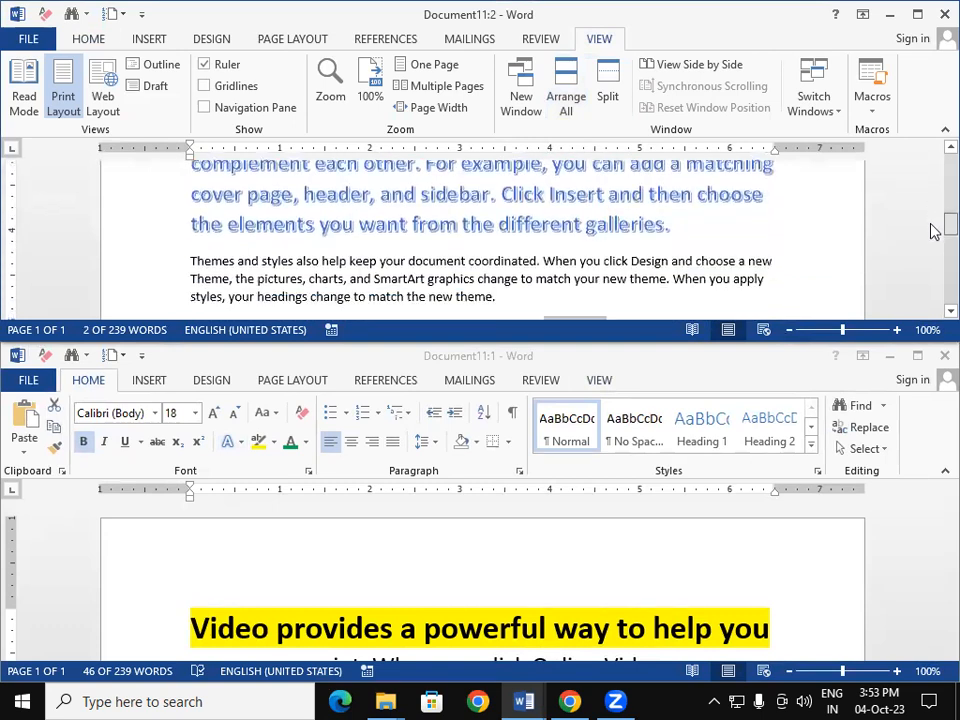
scroll(758, 588, "down", 1)
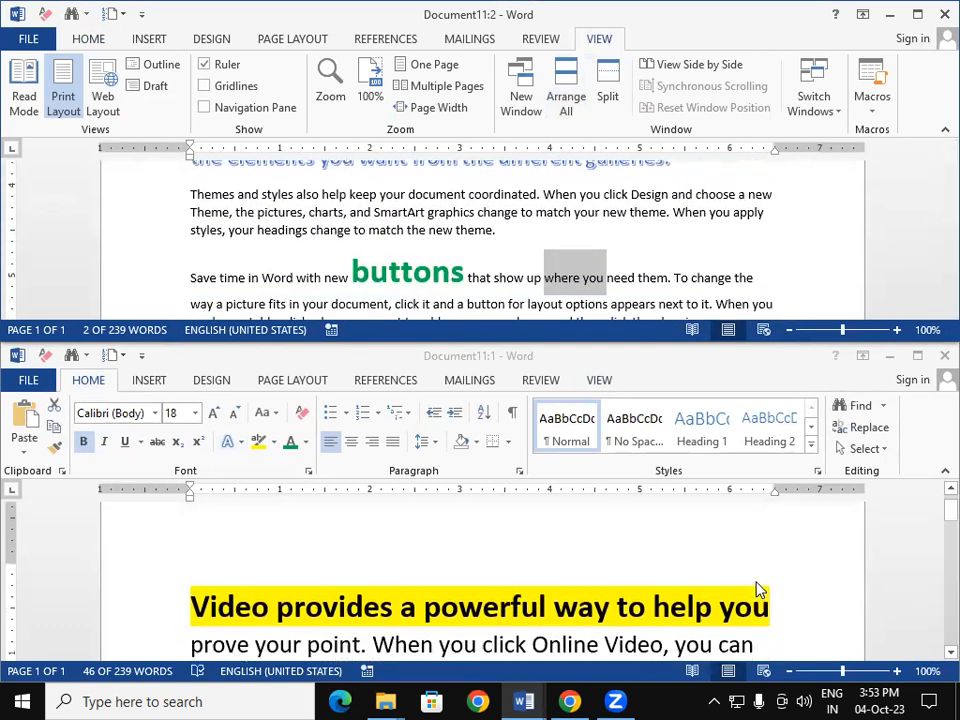
left_click(932, 521)
scroll(932, 540, "down", 1)
left_click_drag(930, 532, 930, 558)
left_click(801, 203)
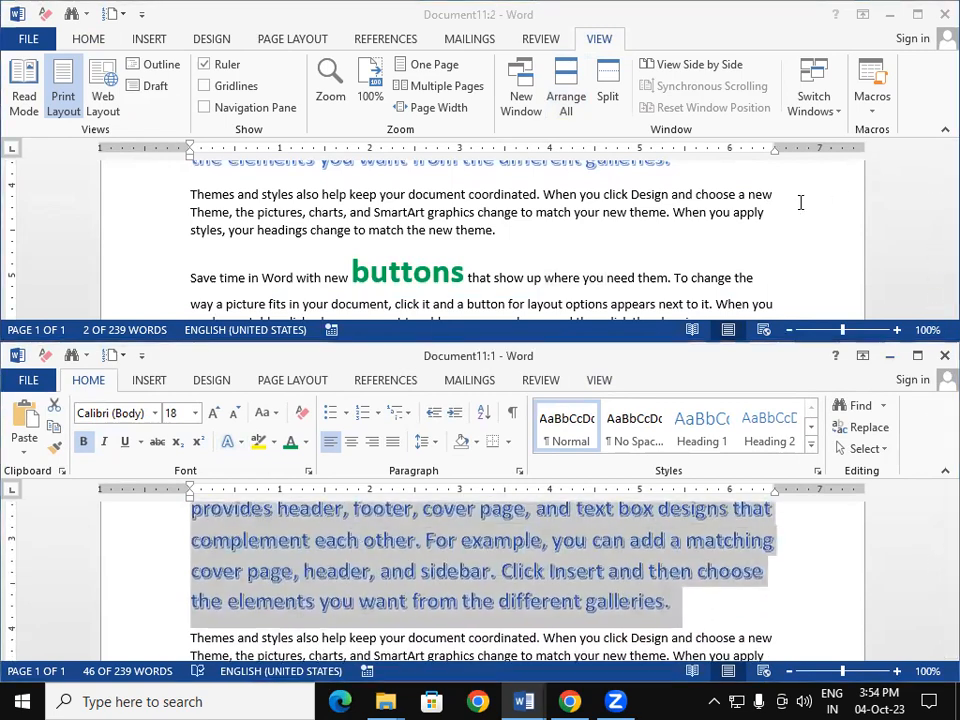
left_click_drag(948, 230, 935, 205)
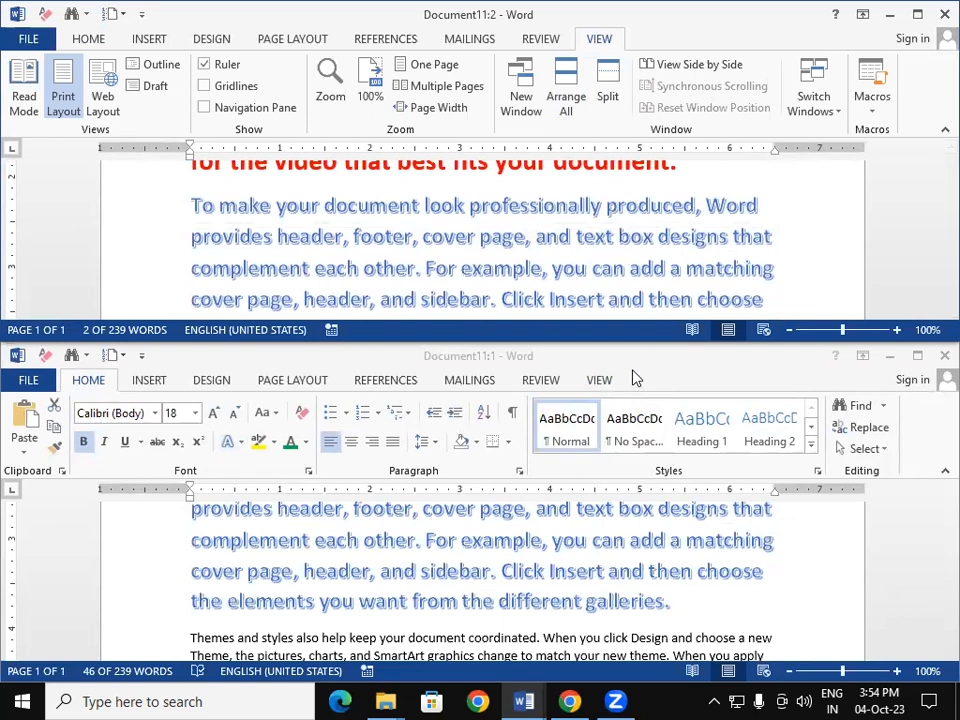
left_click_drag(482, 237, 538, 250)
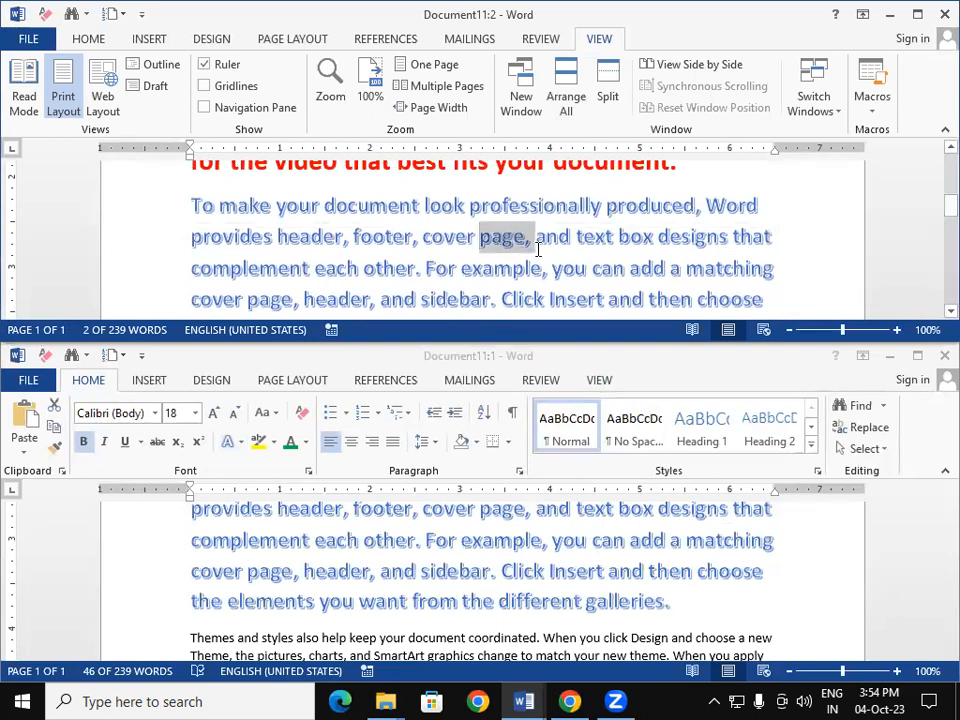
left_click_drag(279, 237, 458, 243)
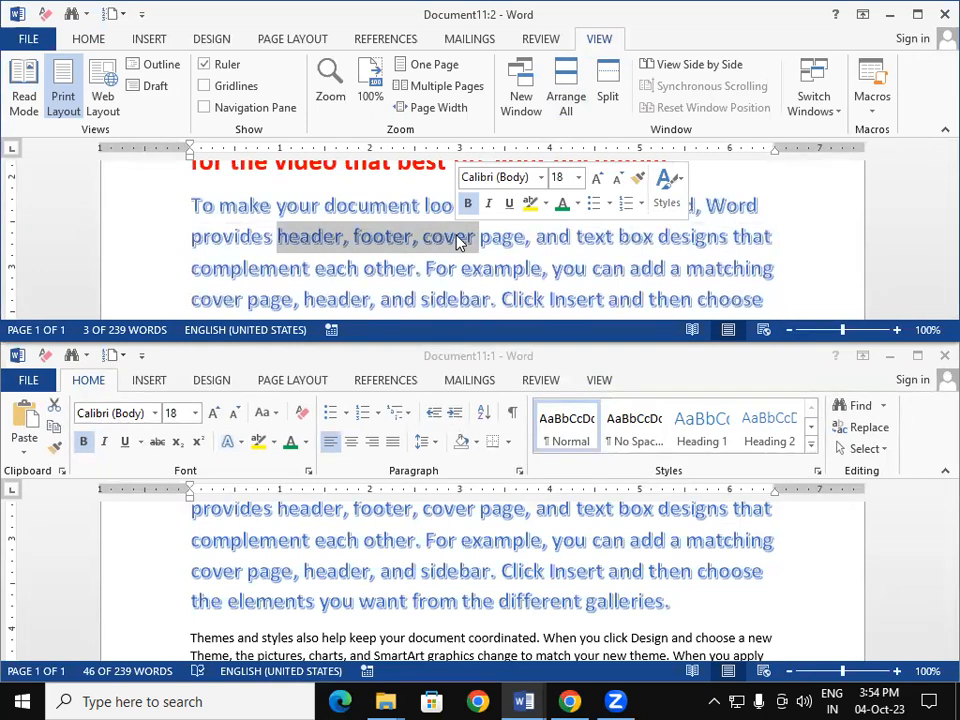
Maximize the Document11:1 window.
left_click(914, 358)
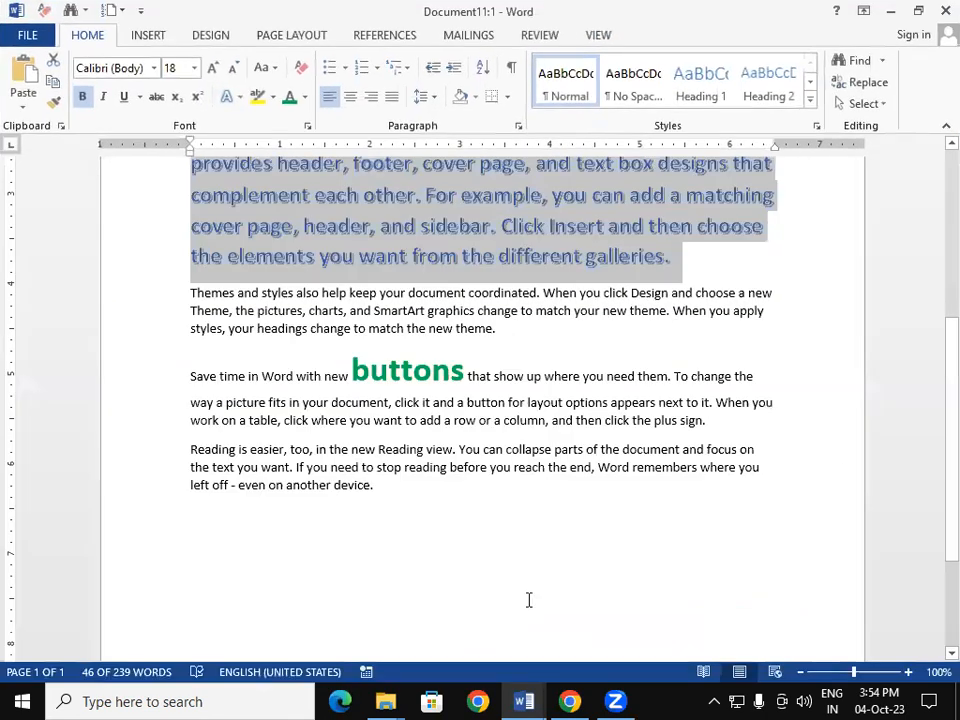